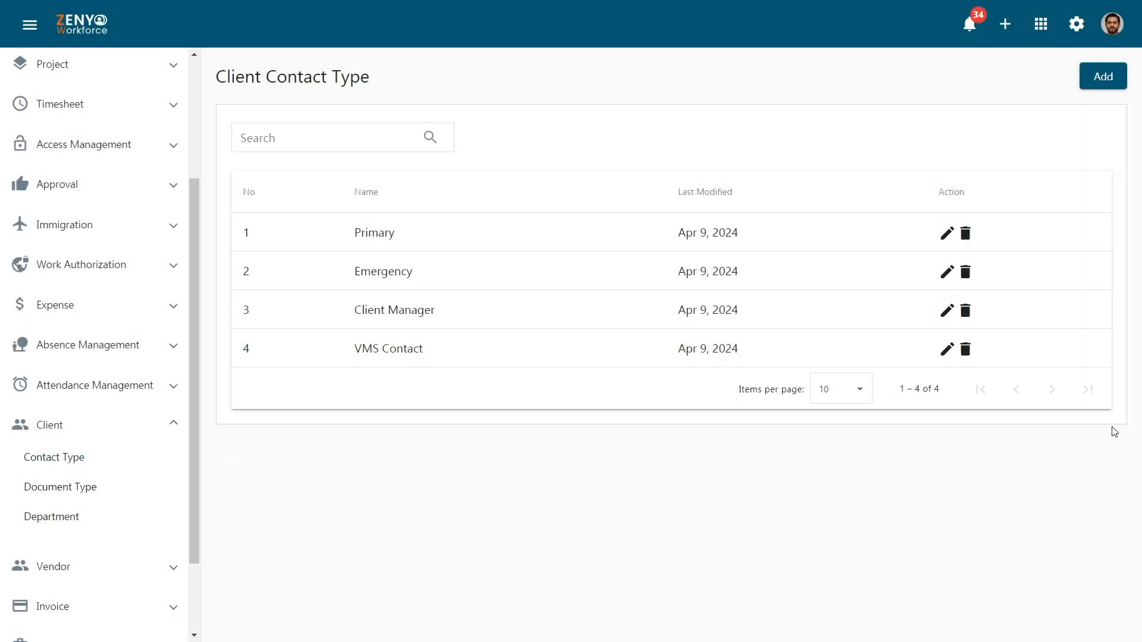
# Step: Add 'General Manager' as a new client contact type and save it
pyautogui.click(1108, 84)
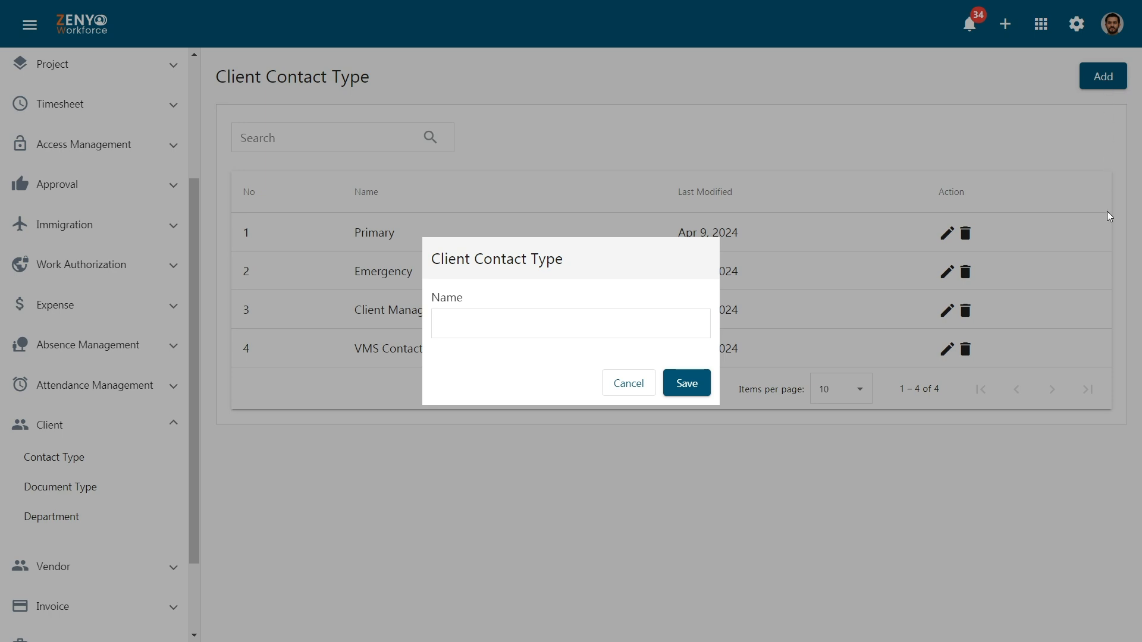
pyautogui.click(670, 326)
pyautogui.write('General Manager')
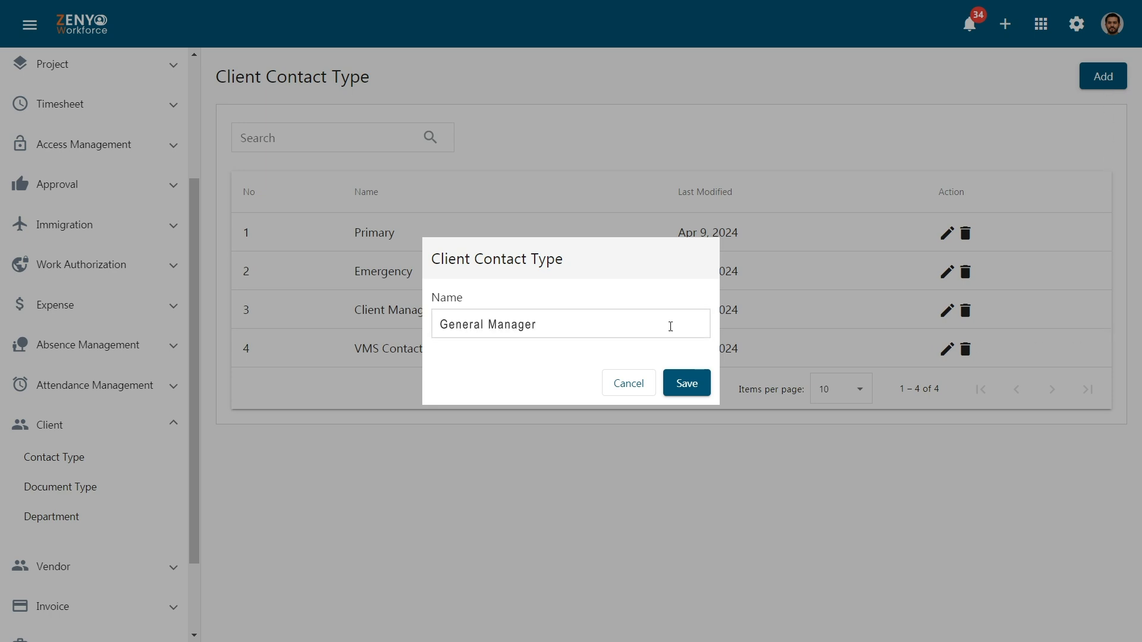
pyautogui.press('Return')
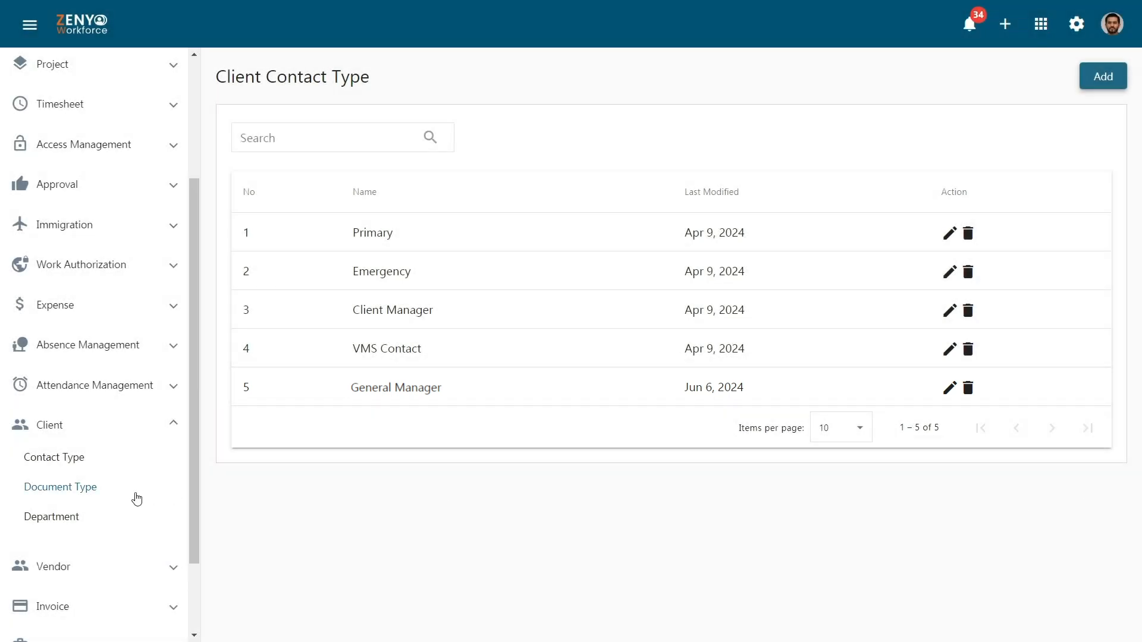
pyautogui.click(137, 498)
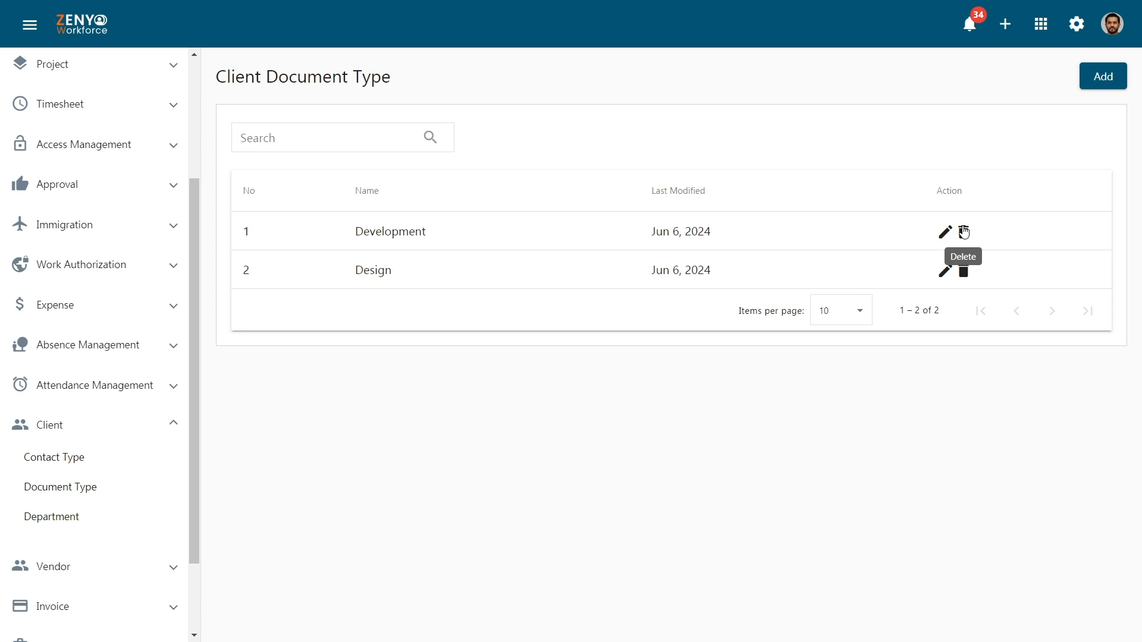
# Step: Create and save a 'Management' client document type, then show the client departments list
pyautogui.click(1108, 91)
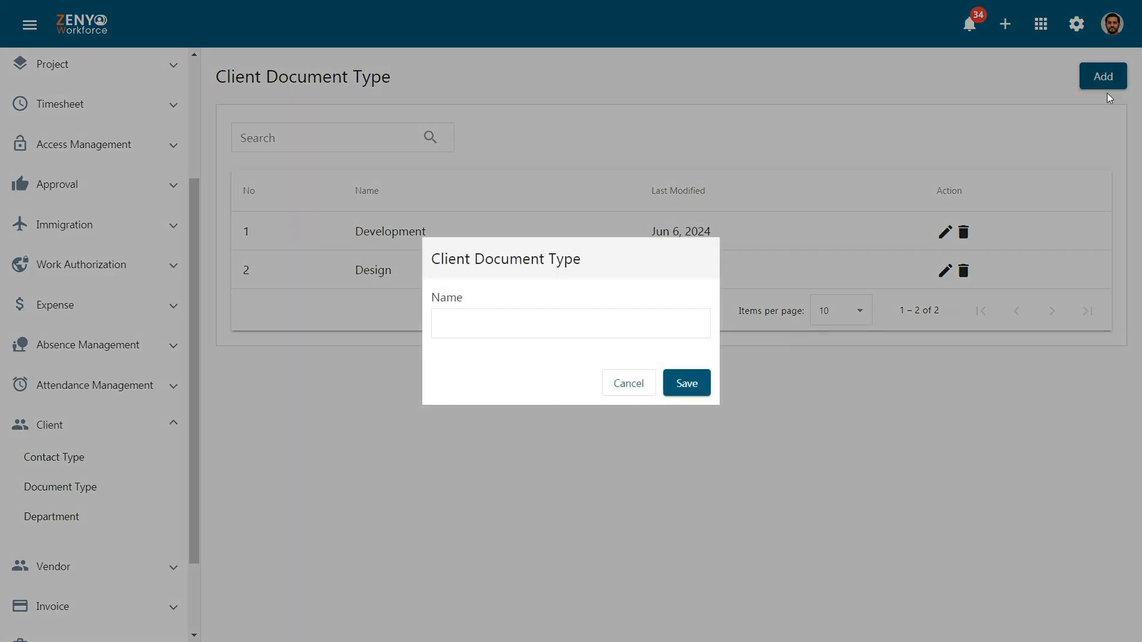
pyautogui.write('Management')
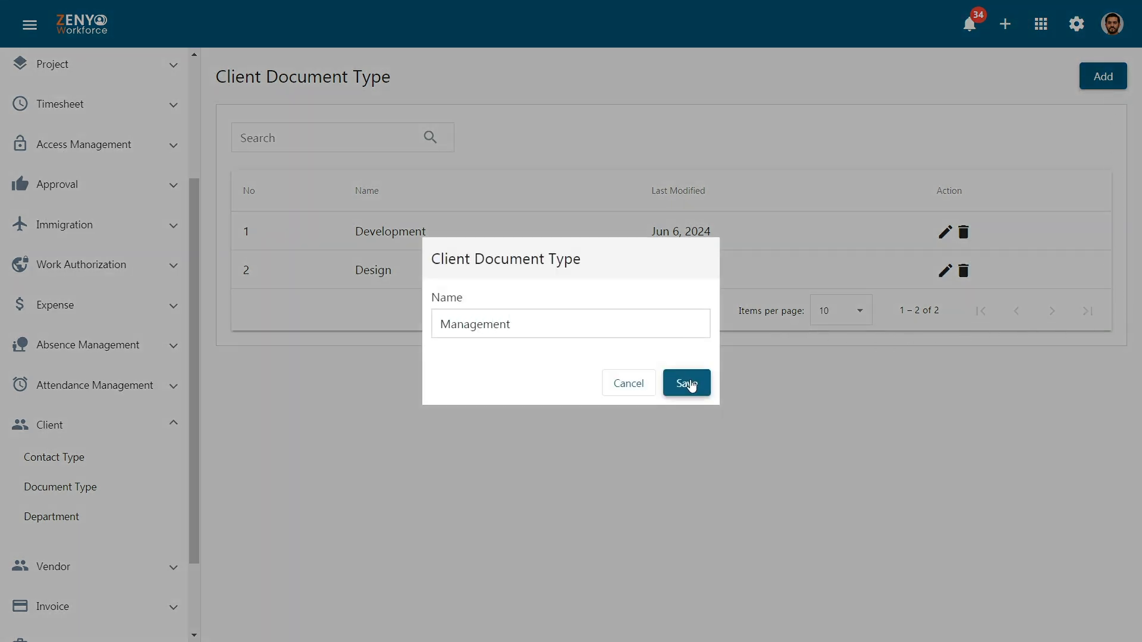
pyautogui.click(685, 383)
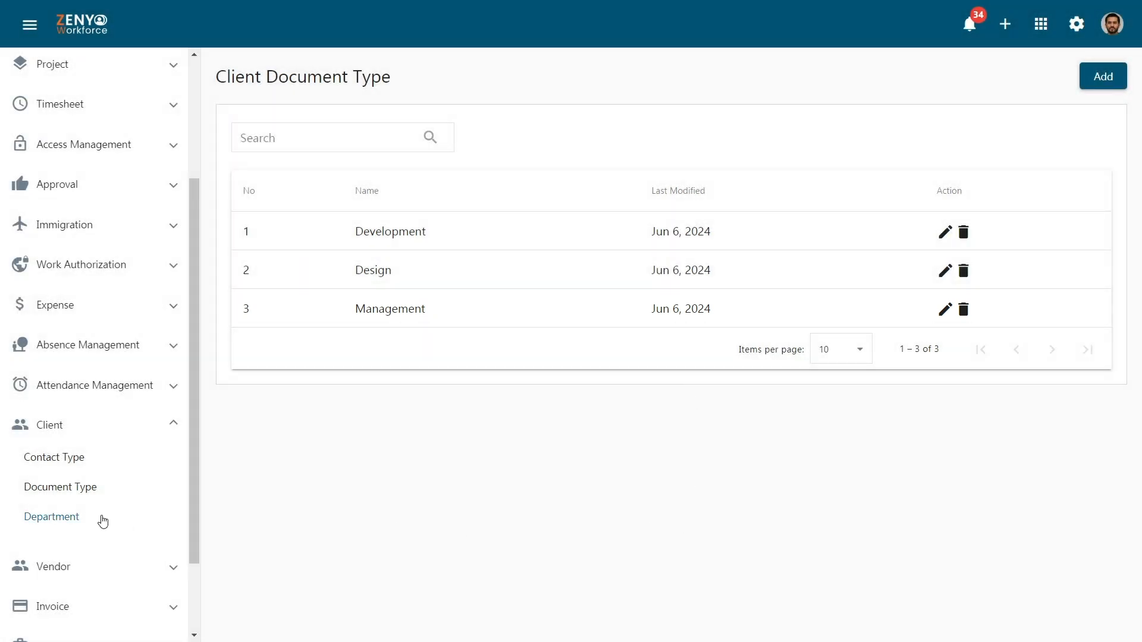
pyautogui.click(102, 521)
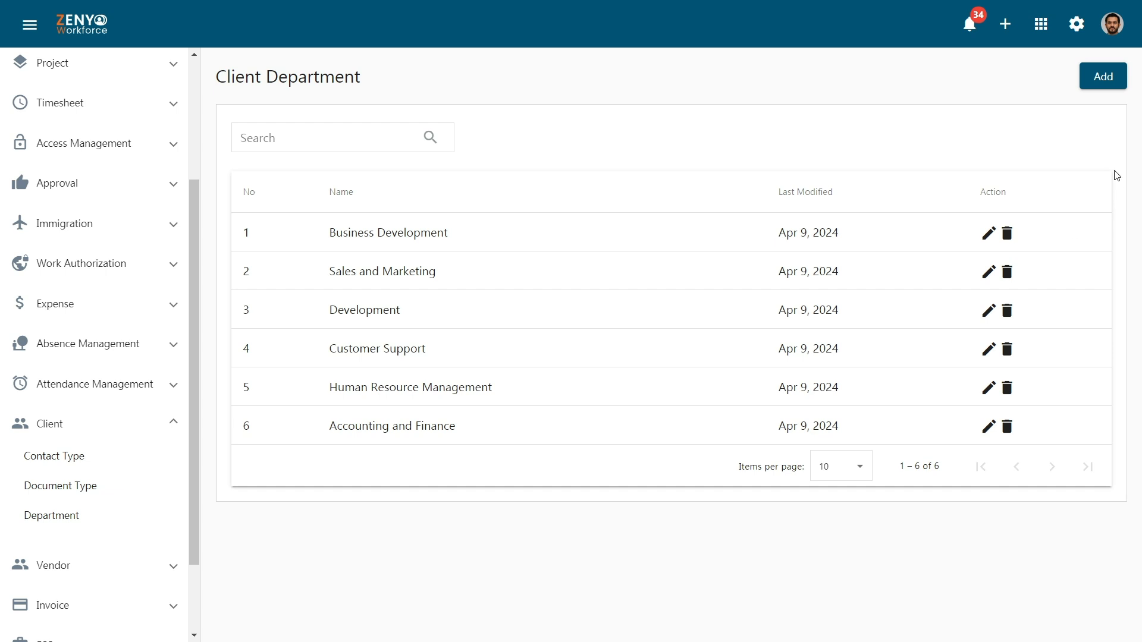
# Step: Create and save an 'Administration' client department
pyautogui.click(1113, 83)
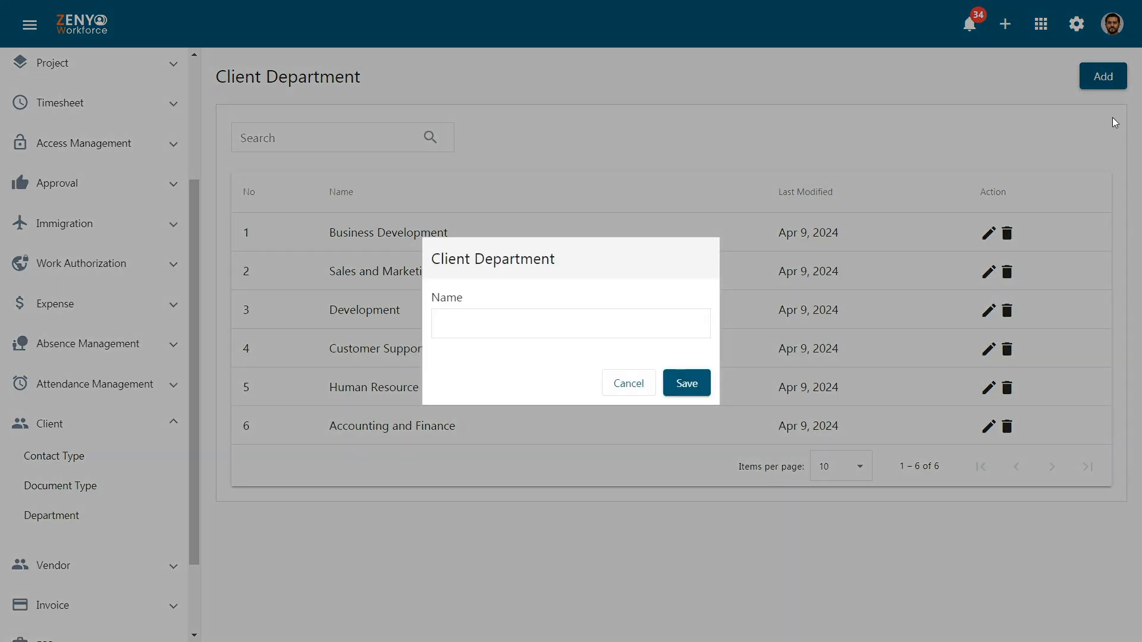
pyautogui.click(691, 327)
pyautogui.write('Administration')
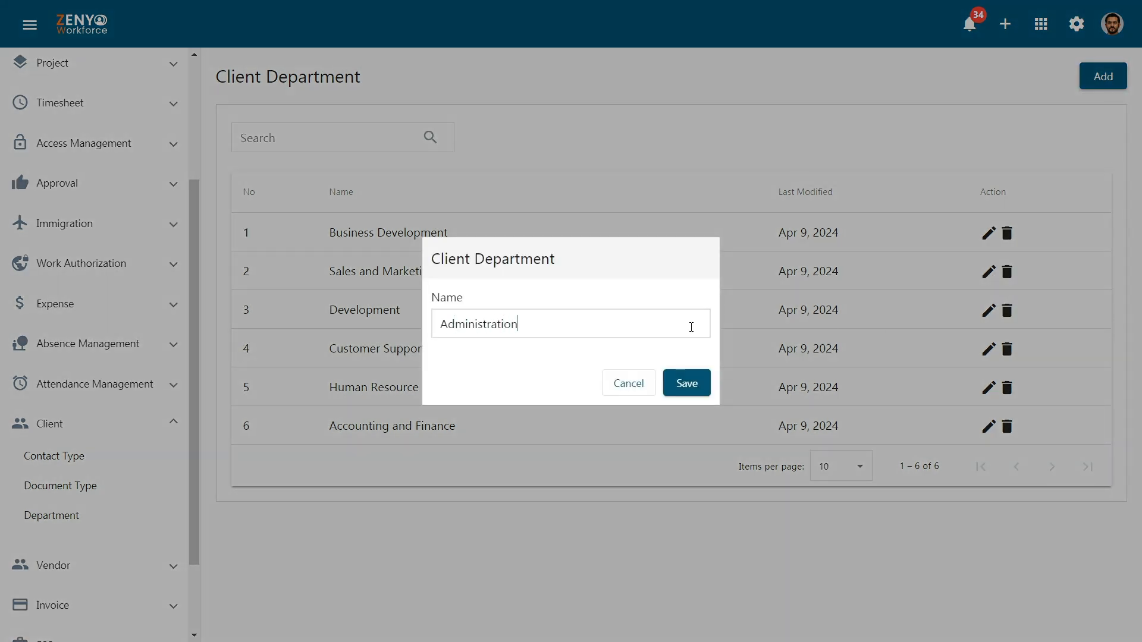
pyautogui.click(688, 387)
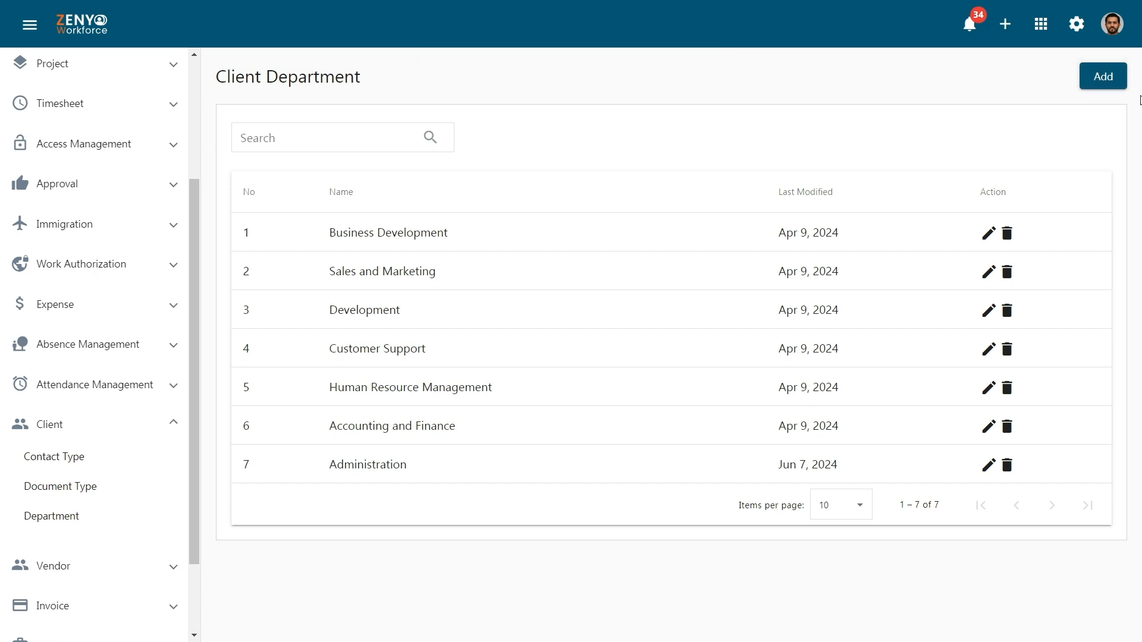
pyautogui.scroll(1, 193, 102)
pyautogui.scroll(3, 184, 104)
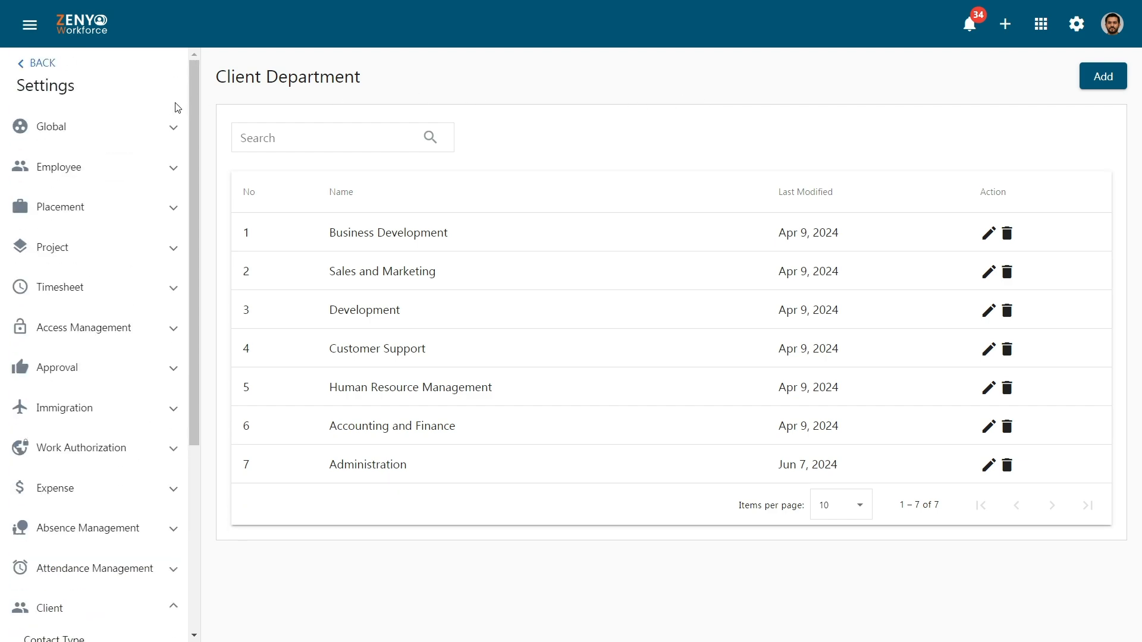
# Step: Return from settings to the dashboard and go to the Clients list
pyautogui.click(30, 67)
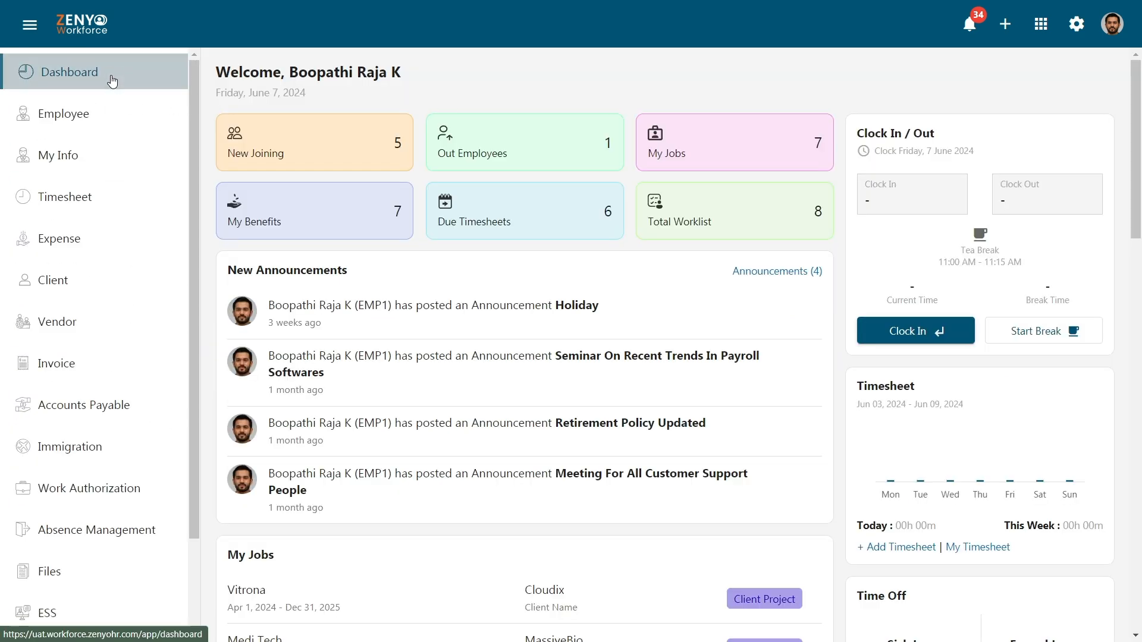
pyautogui.click(106, 280)
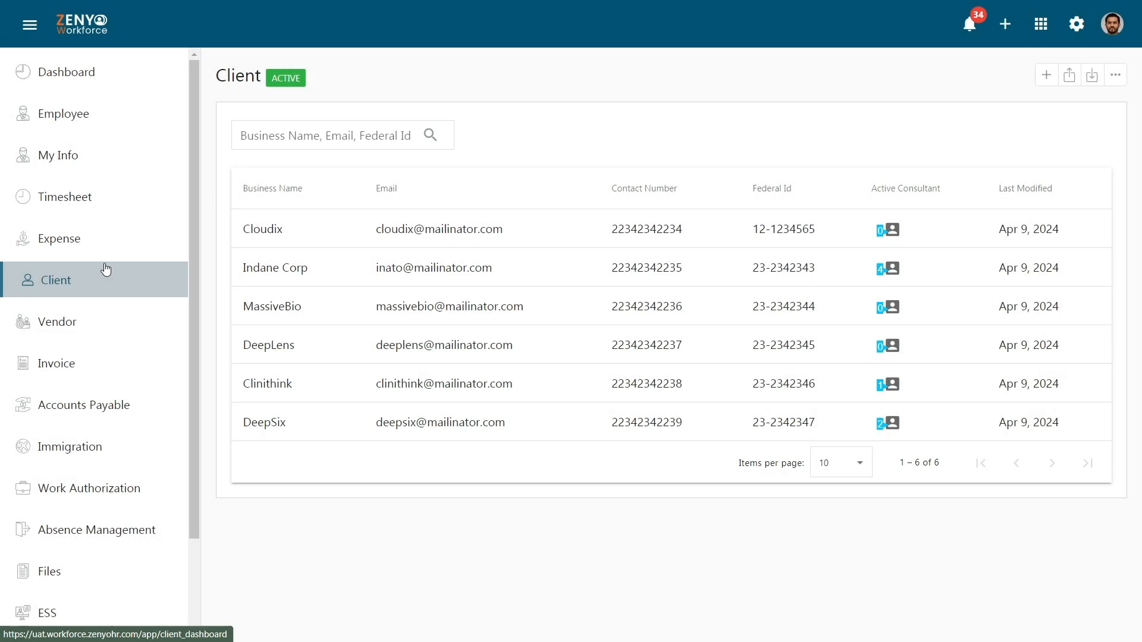
# Step: Start a new client named 'Dot Com Solutions'
pyautogui.click(1046, 75)
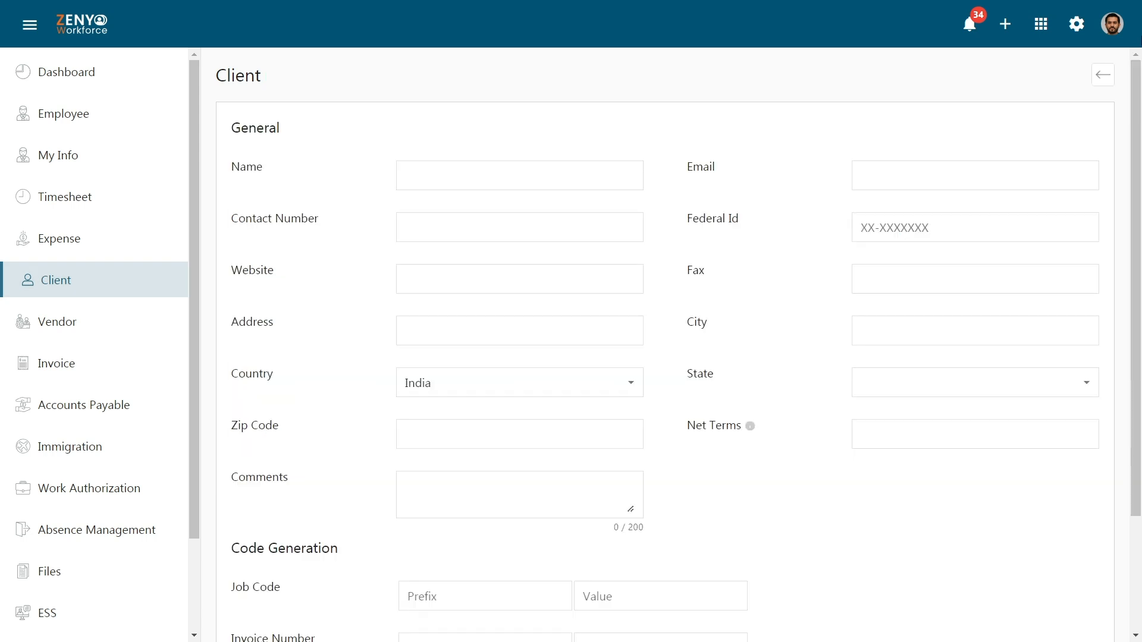
pyautogui.scroll(-3, 1140, 86)
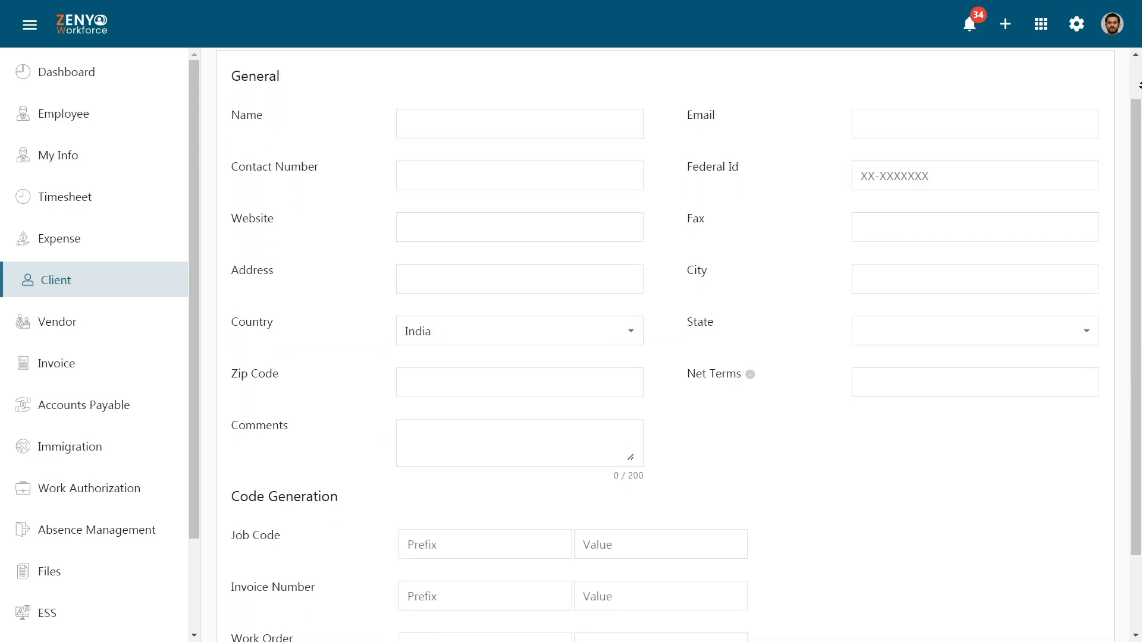
pyautogui.scroll(-2, 1140, 87)
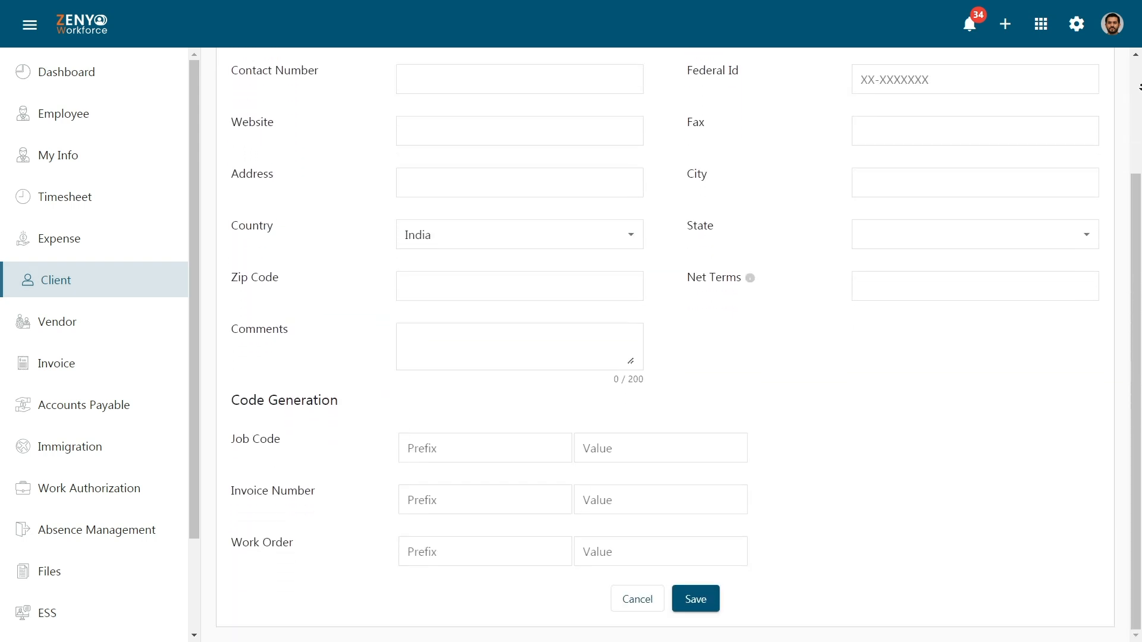
pyautogui.scroll(5, 1139, 88)
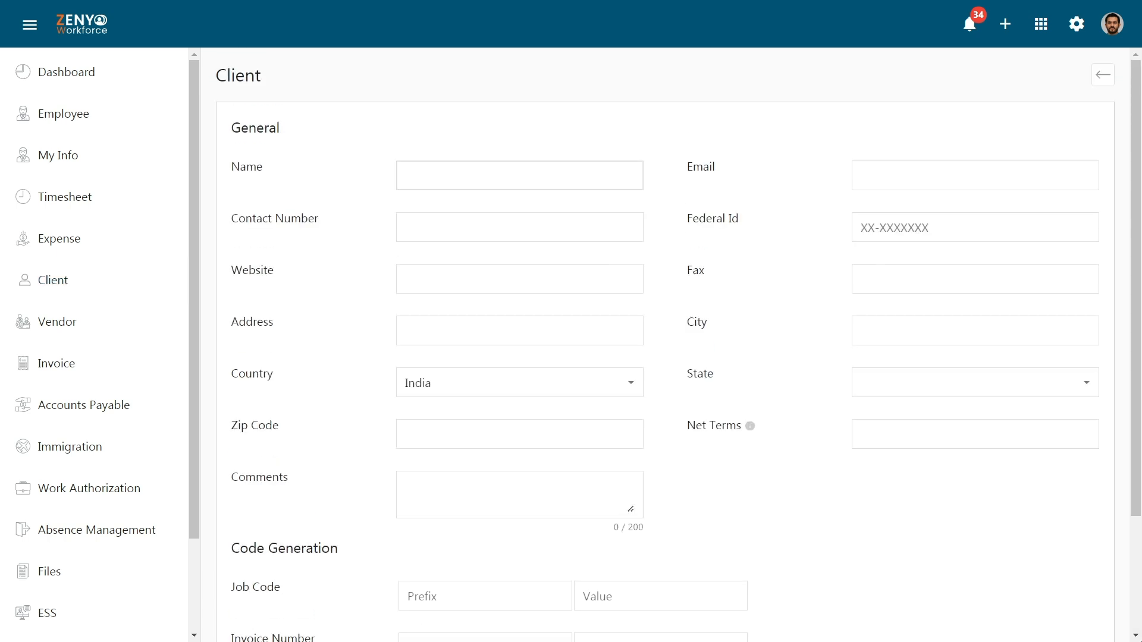
pyautogui.click(616, 171)
pyautogui.write('Dot Com Solutions')
pyautogui.click(702, 187)
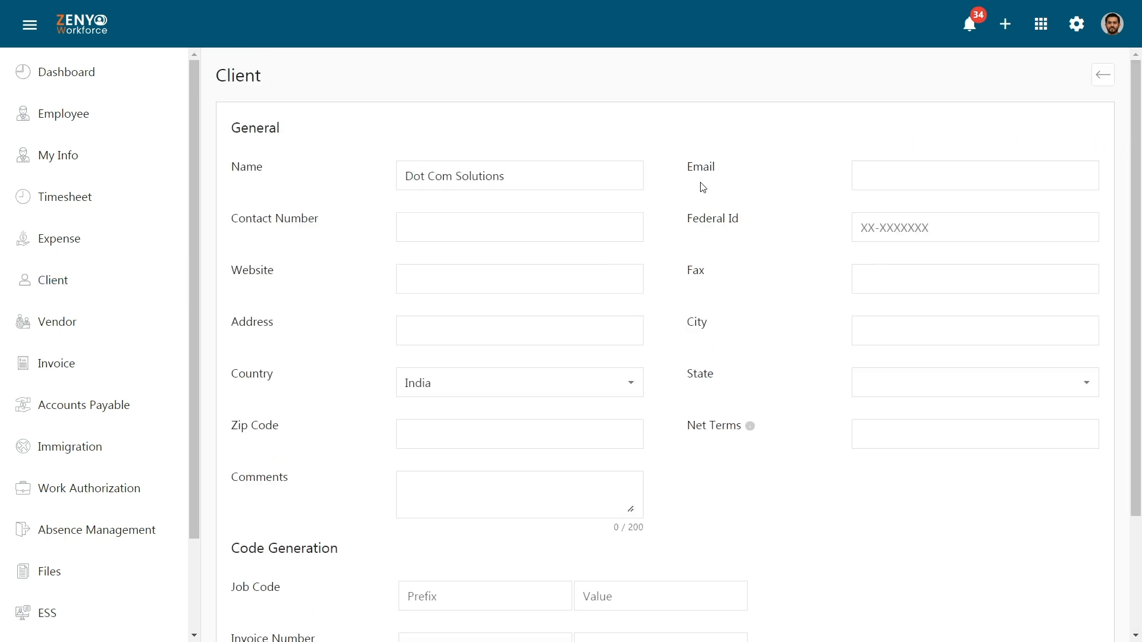
# Step: Enter the client's e-mail address, contact number and Federal Id
pyautogui.click(1048, 180)
pyautogui.click(615, 223)
pyautogui.click(759, 232)
pyautogui.click(958, 229)
pyautogui.click(961, 252)
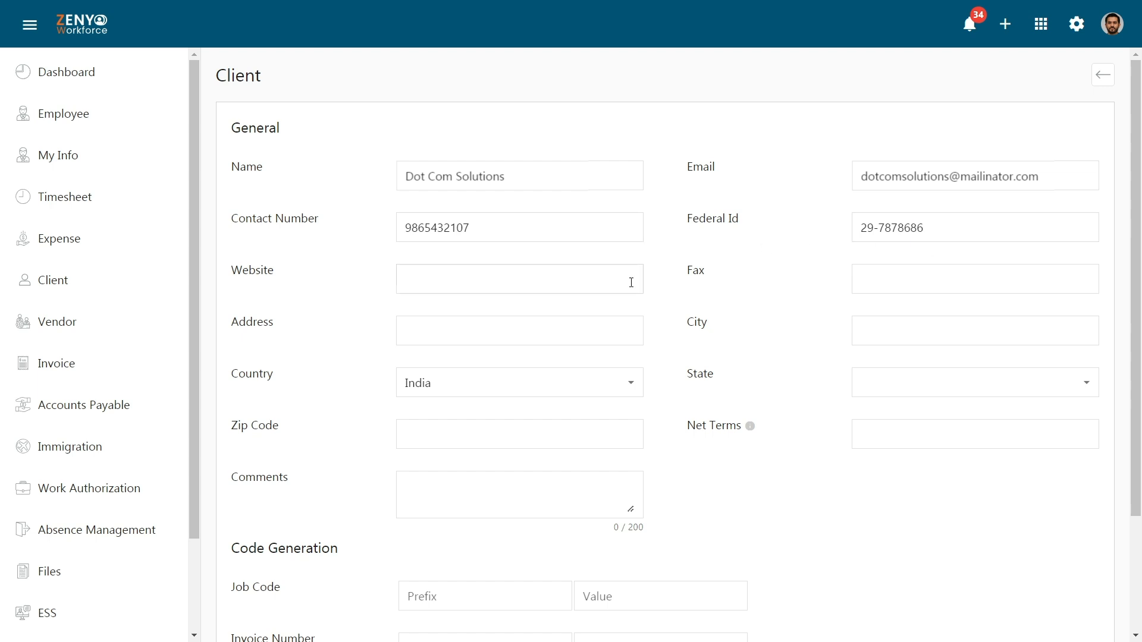
# Step: Leave Website and Fax blank; enter the street address, city Tirunelveli and state Tamil Nadu
pyautogui.click(651, 283)
pyautogui.click(934, 284)
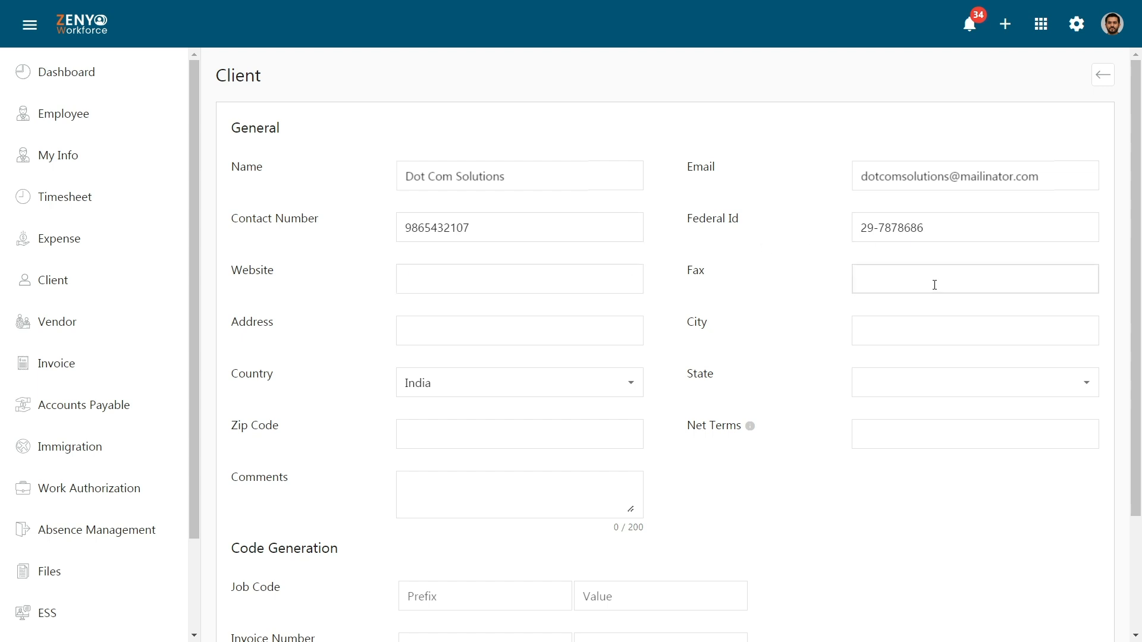
pyautogui.click(897, 305)
pyautogui.click(624, 330)
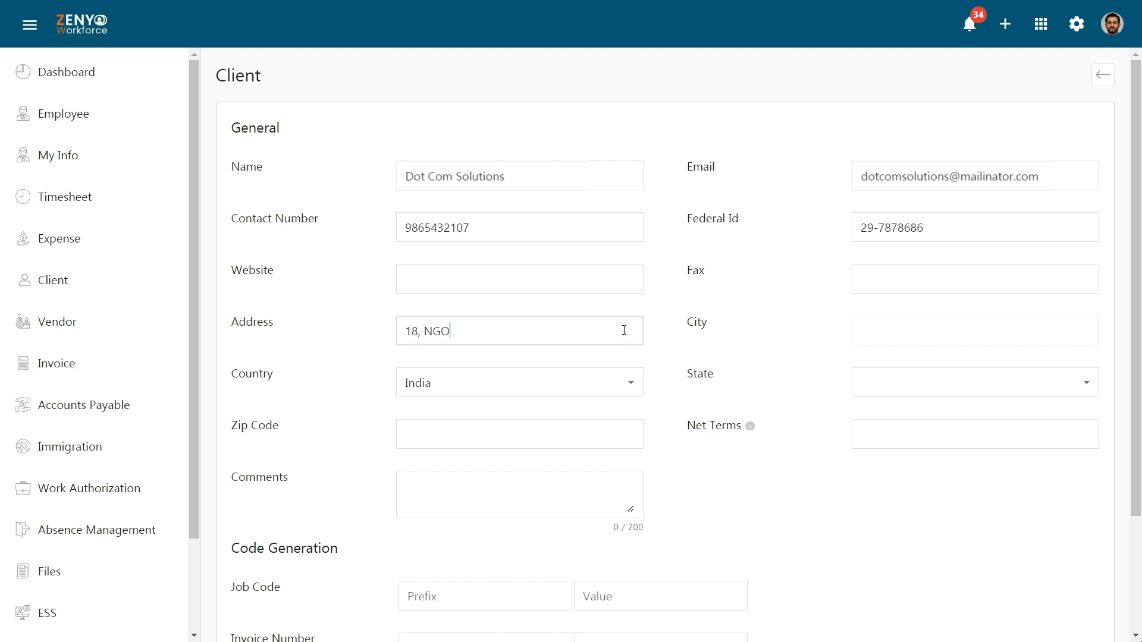
pyautogui.click(754, 335)
pyautogui.click(948, 334)
pyautogui.write('Tirunelveli')
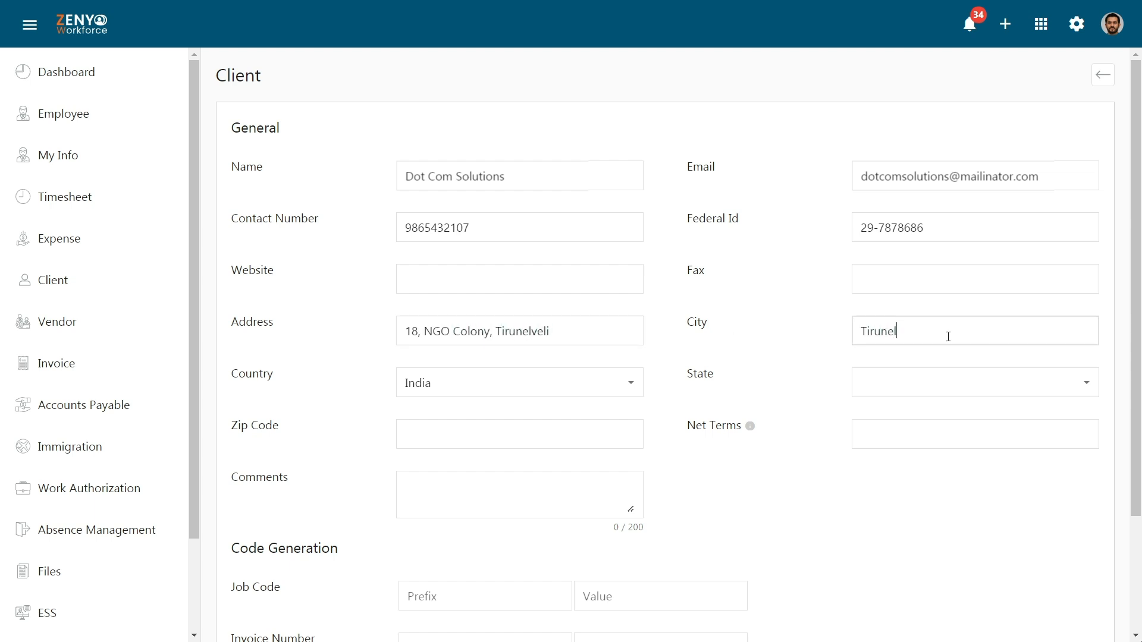
pyautogui.click(951, 357)
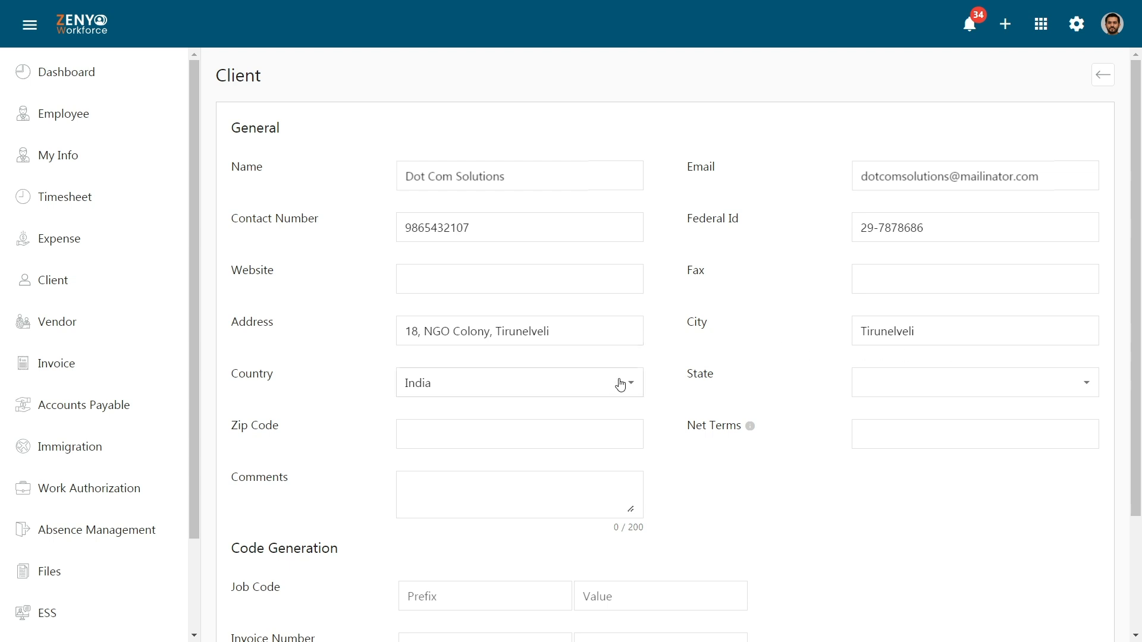
pyautogui.click(910, 384)
pyautogui.scroll(-5, 1091, 423)
pyautogui.click(996, 420)
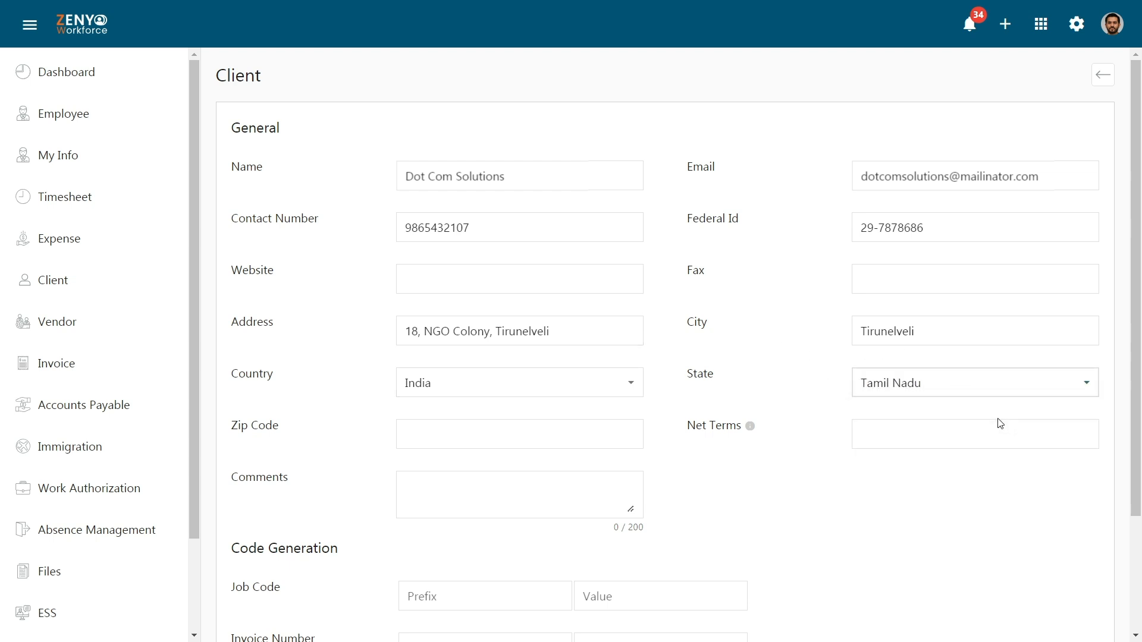
# Step: Enter the client's zip code and set Net Terms to 30
pyautogui.click(612, 442)
pyautogui.write('6270')
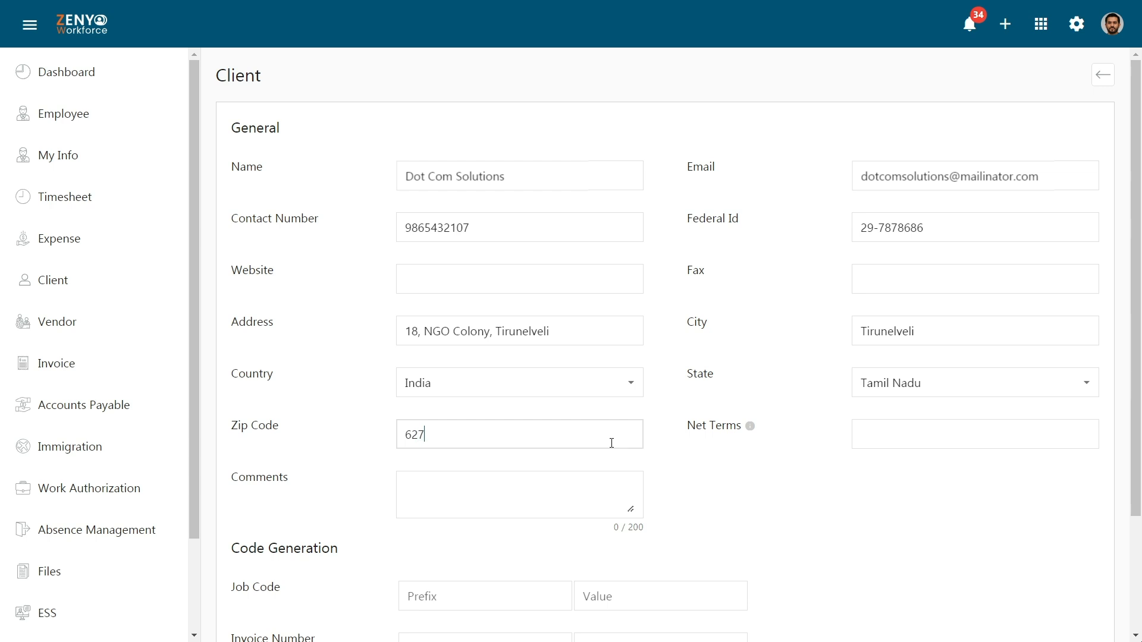
pyautogui.write('03')
pyautogui.click(893, 437)
pyautogui.write('30')
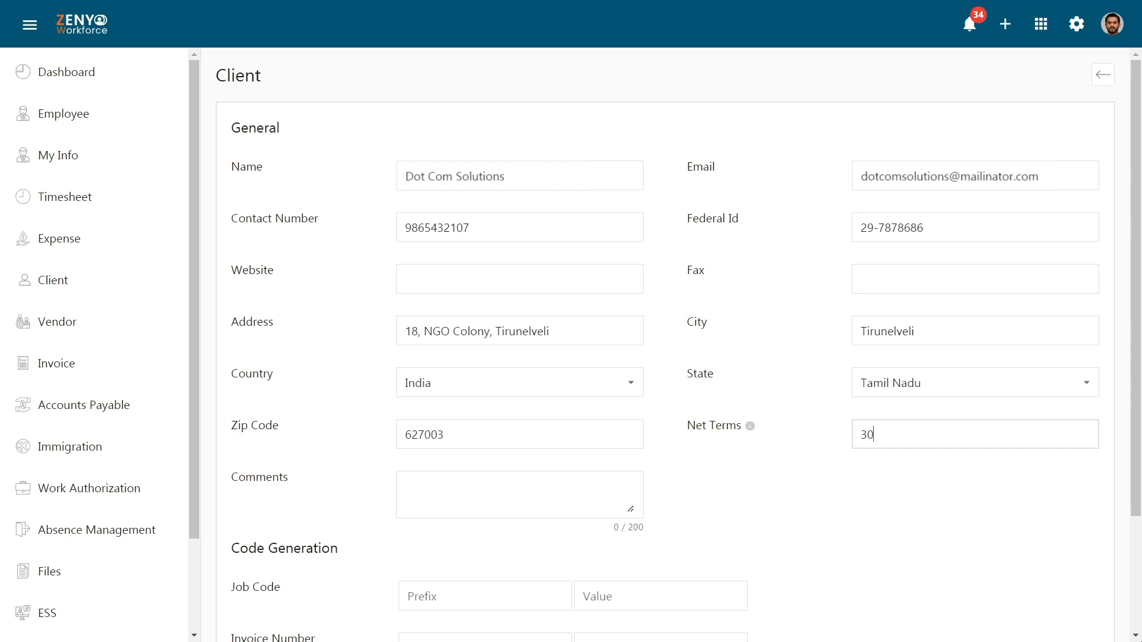
pyautogui.moveTo(1136, 329); pyautogui.dragTo(1141, 443)
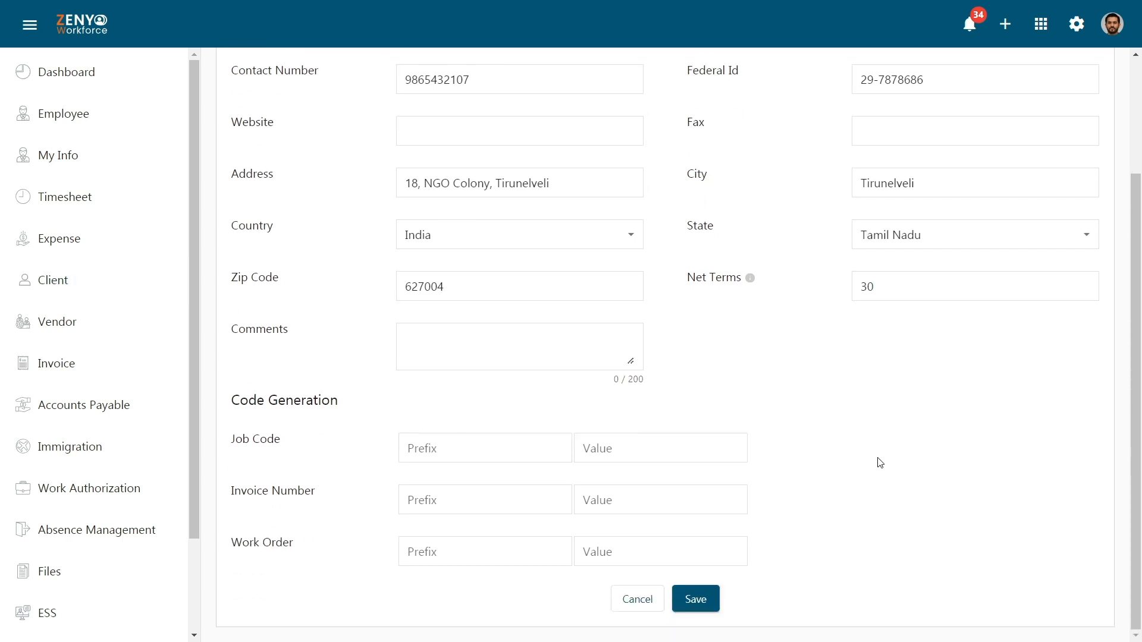
# Step: Set code generation to DL/01 job code, IN/02 invoice number, WO/03 work order, then save
pyautogui.click(531, 455)
pyautogui.write('D')
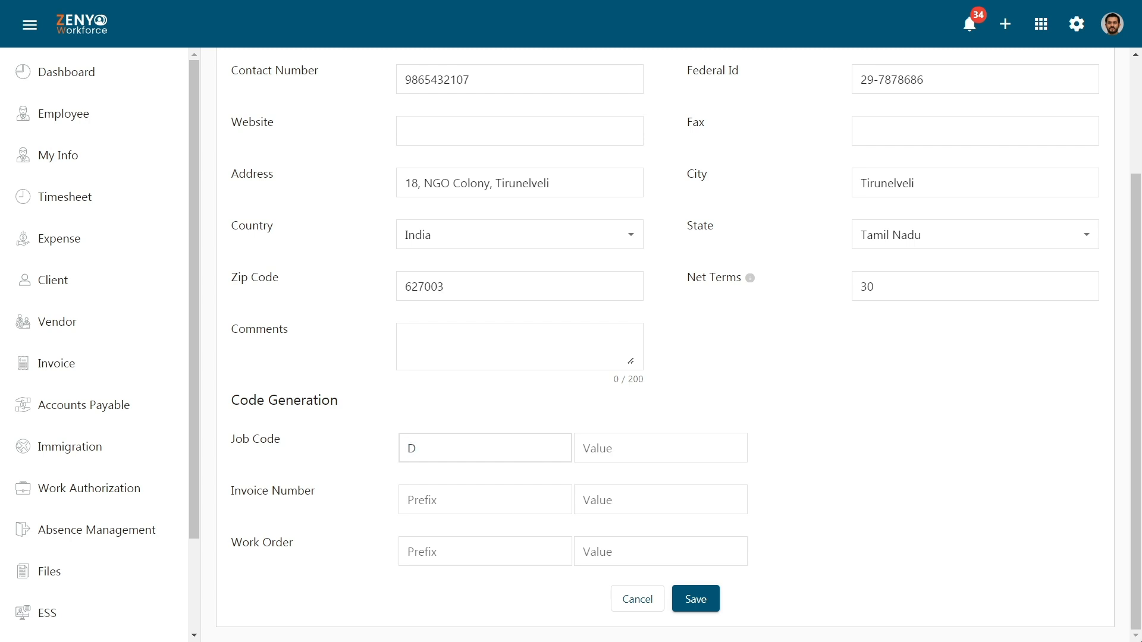
pyautogui.write('L')
pyautogui.press('Tab')
pyautogui.write('01')
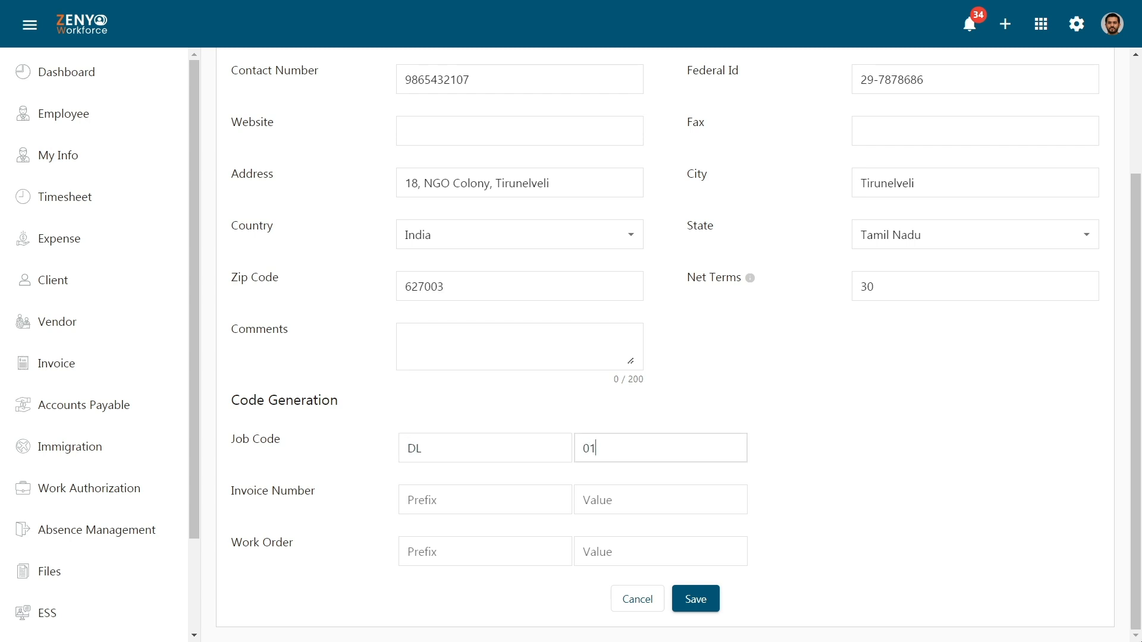
pyautogui.press('Tab')
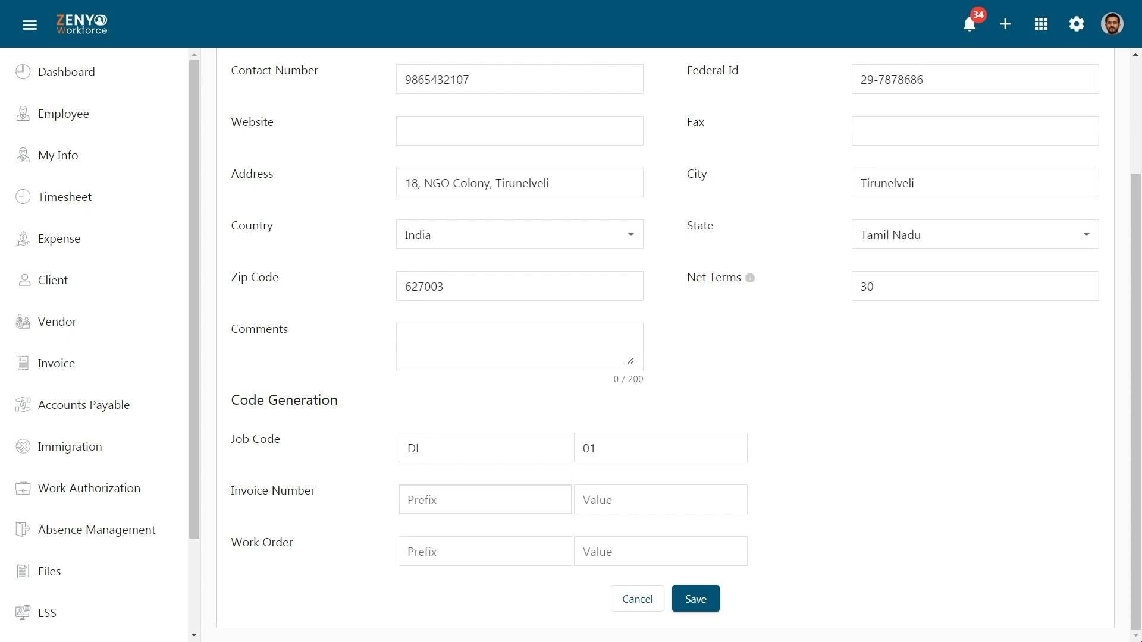
pyautogui.write('IN')
pyautogui.press('Tab')
pyautogui.write('02')
pyautogui.press('Tab')
pyautogui.write('WO')
pyautogui.press('Tab')
pyautogui.write('03')
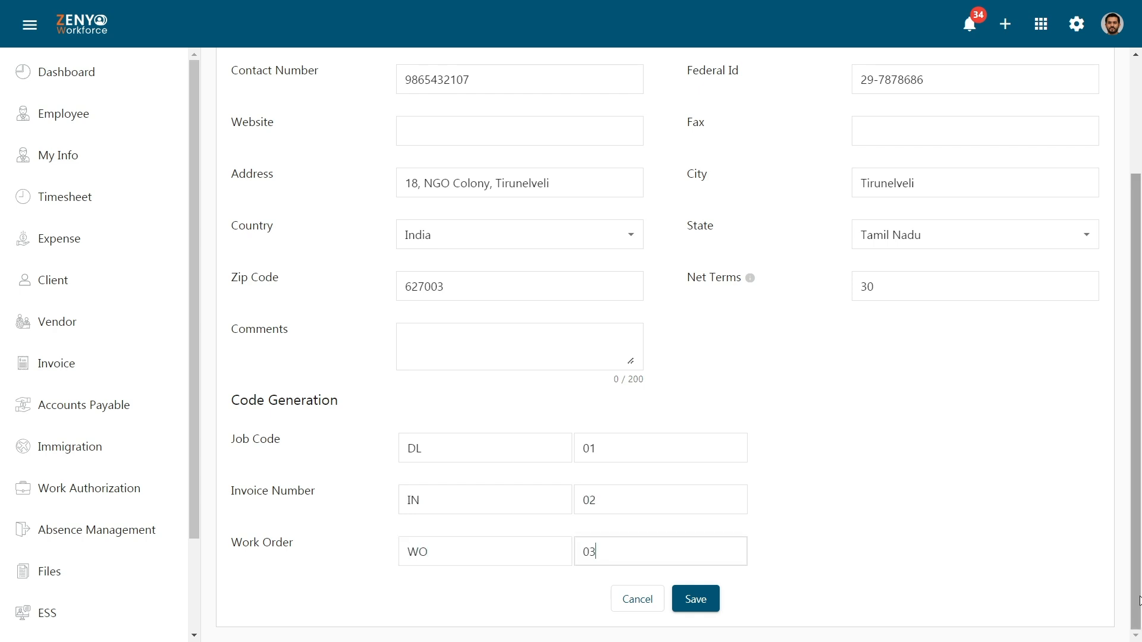
pyautogui.click(696, 599)
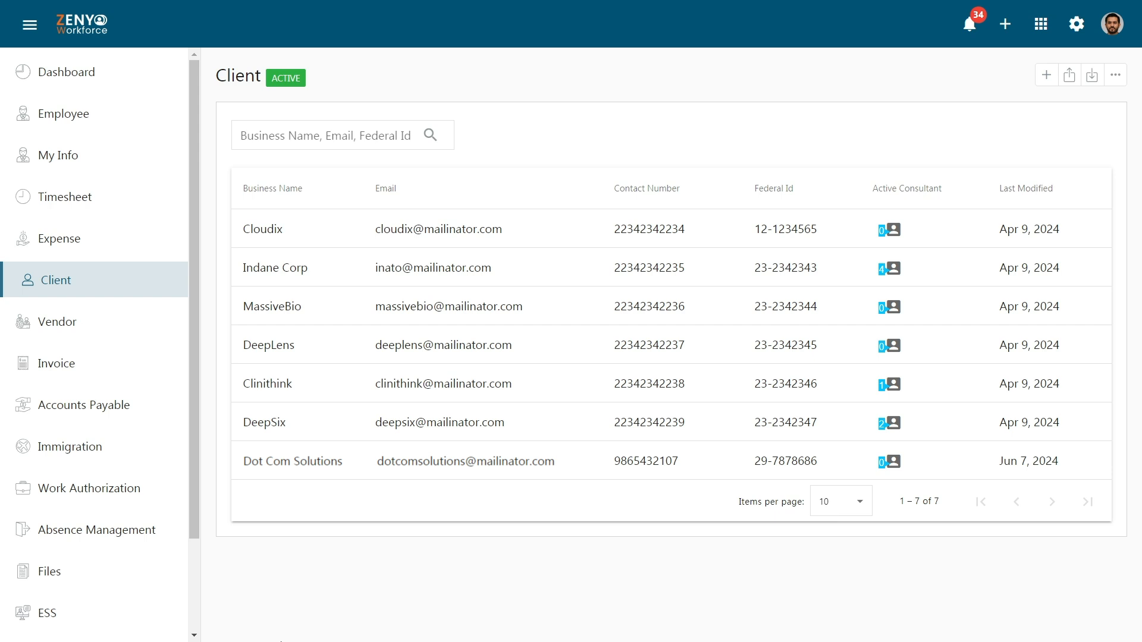
# Step: In the Dot Com Solutions record, change the zip code's last digit to 4 and update
pyautogui.click(291, 465)
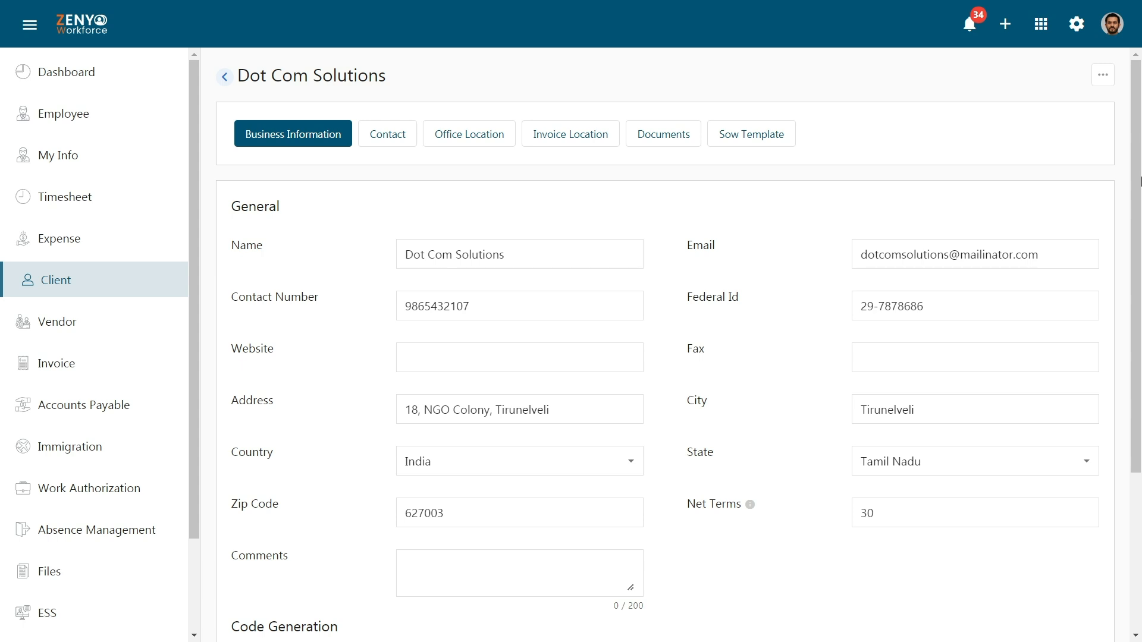
pyautogui.scroll(-4, 1140, 182)
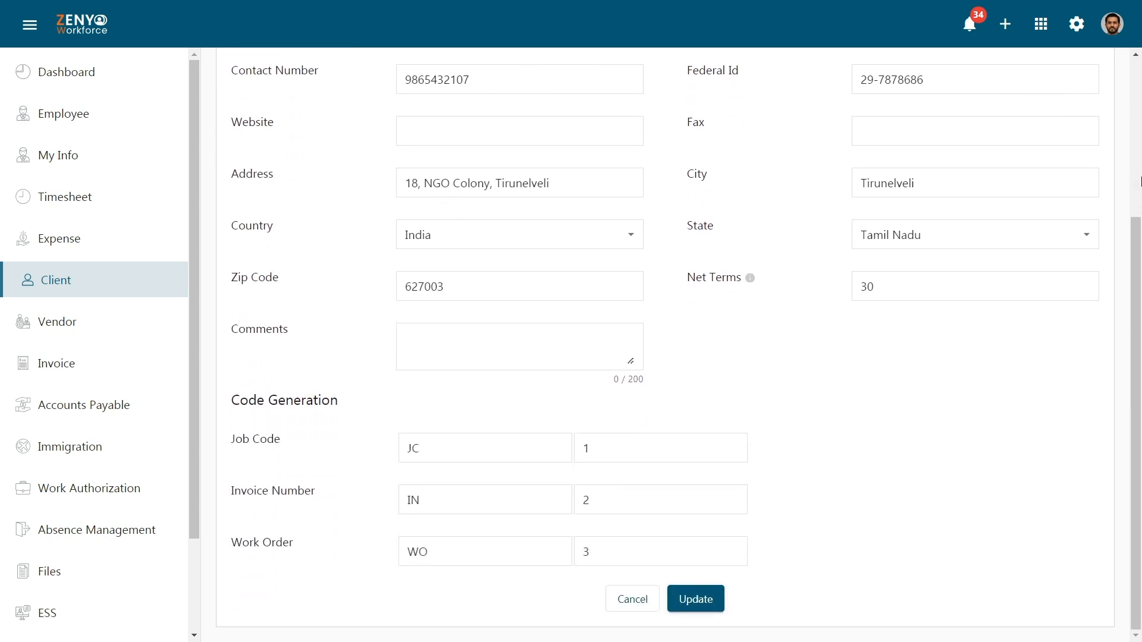
pyautogui.click(600, 290)
pyautogui.press('BackSpace')
pyautogui.write('4')
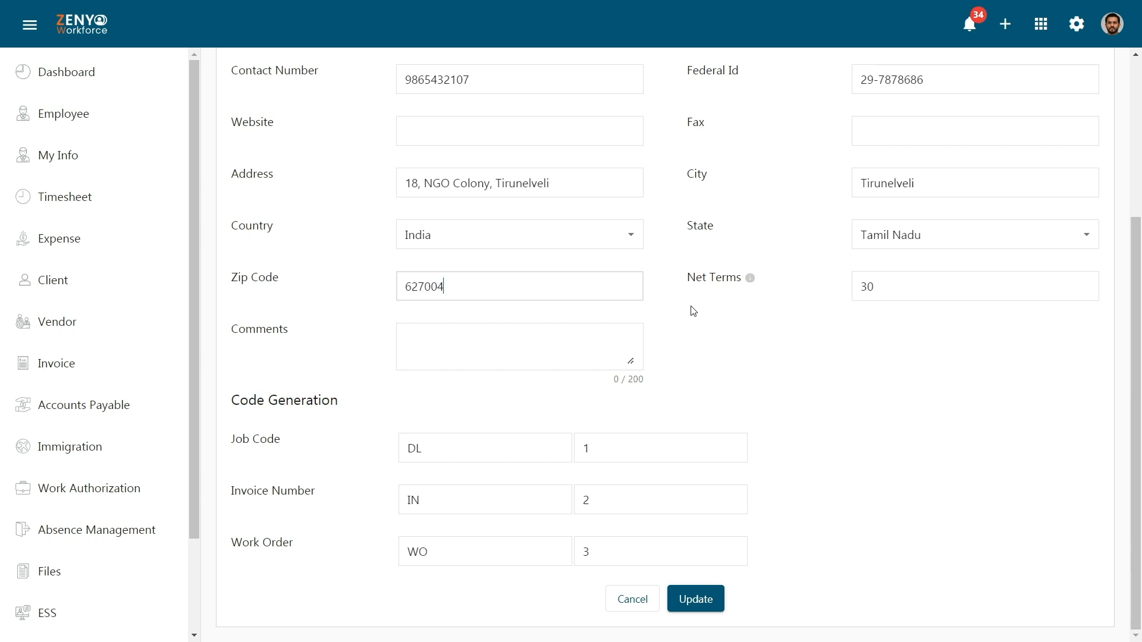
pyautogui.click(696, 602)
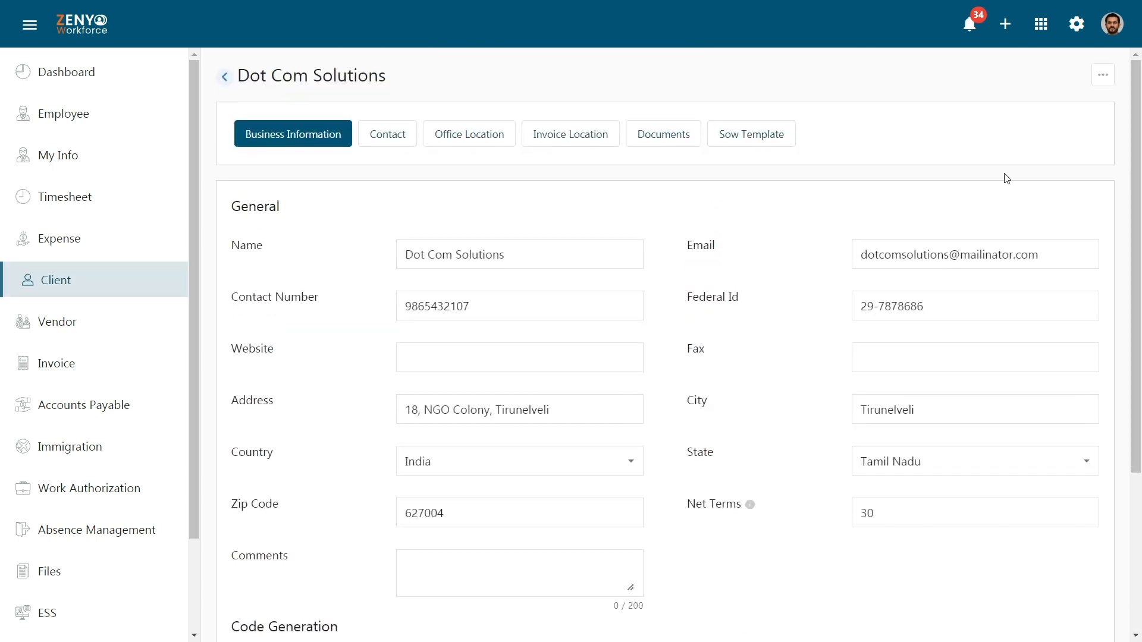
# Step: Start a new client contact of type General Manager
pyautogui.click(390, 138)
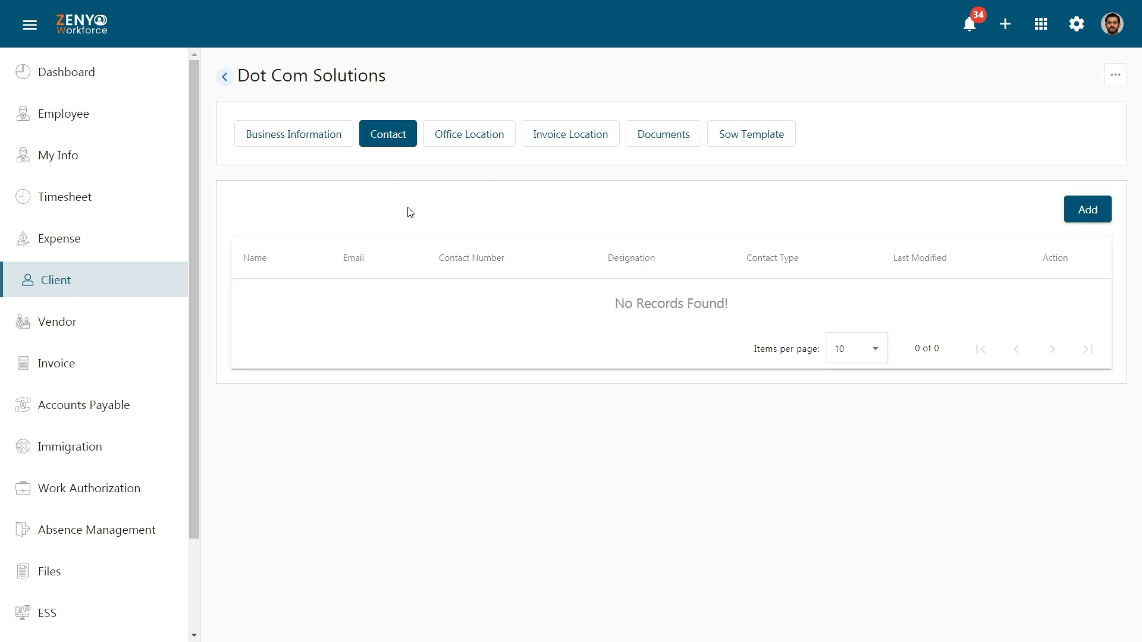
pyautogui.click(1094, 212)
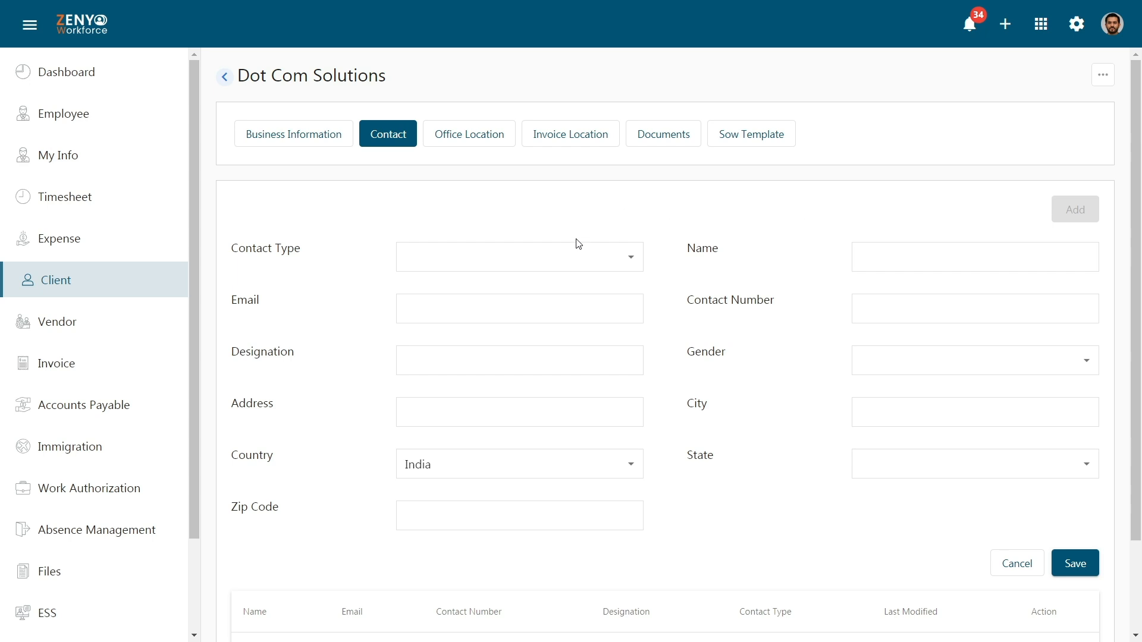
pyautogui.click(589, 258)
pyautogui.click(591, 433)
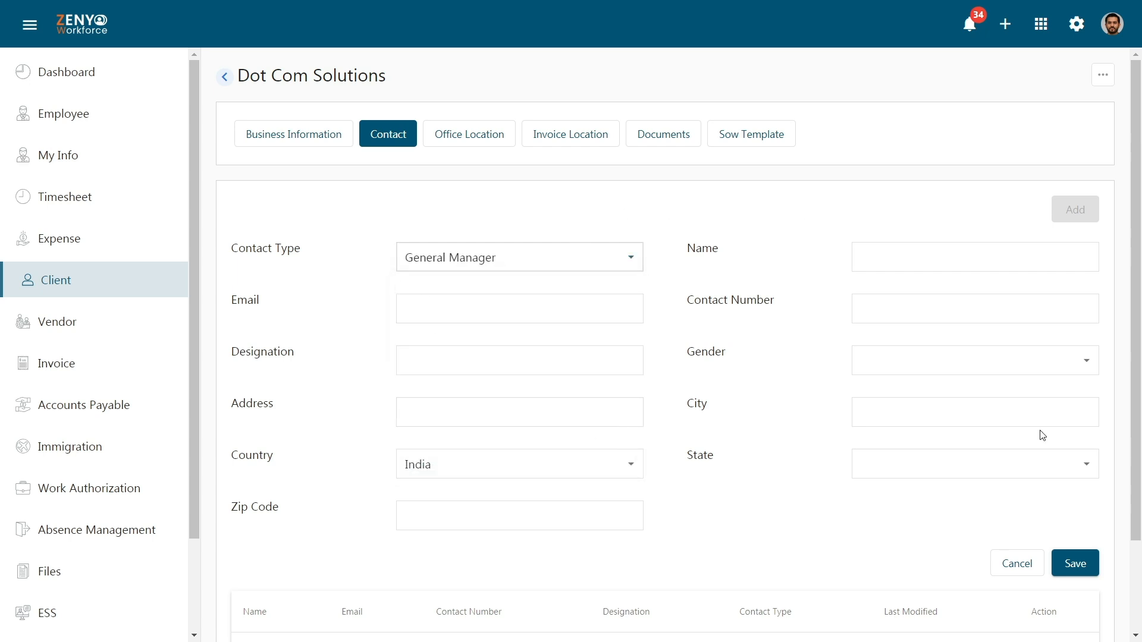
# Step: Enter the contact's name, e-mail and phone number, with designation 'General Manager'
pyautogui.click(1051, 256)
pyautogui.write('Karthik')
pyautogui.click(614, 304)
pyautogui.click(1003, 311)
pyautogui.click(607, 362)
pyautogui.write('General Manager')
# Step: Set gender Male, enter address, city Tirunelveli, state Tamil Nadu and zip code, then save
pyautogui.click(1060, 363)
pyautogui.click(1077, 399)
pyautogui.click(598, 412)
pyautogui.click(1070, 413)
pyautogui.write('Tirunelveli')
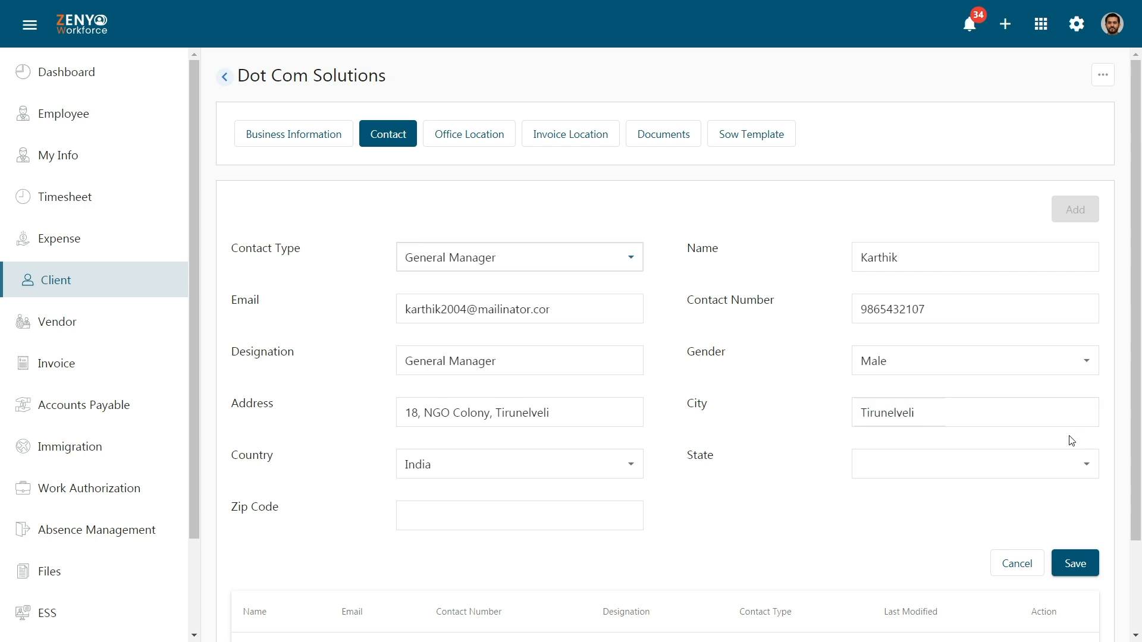
pyautogui.click(1007, 464)
pyautogui.scroll(-5, 1083, 278)
pyautogui.click(1023, 256)
pyautogui.click(634, 514)
pyautogui.write('627004')
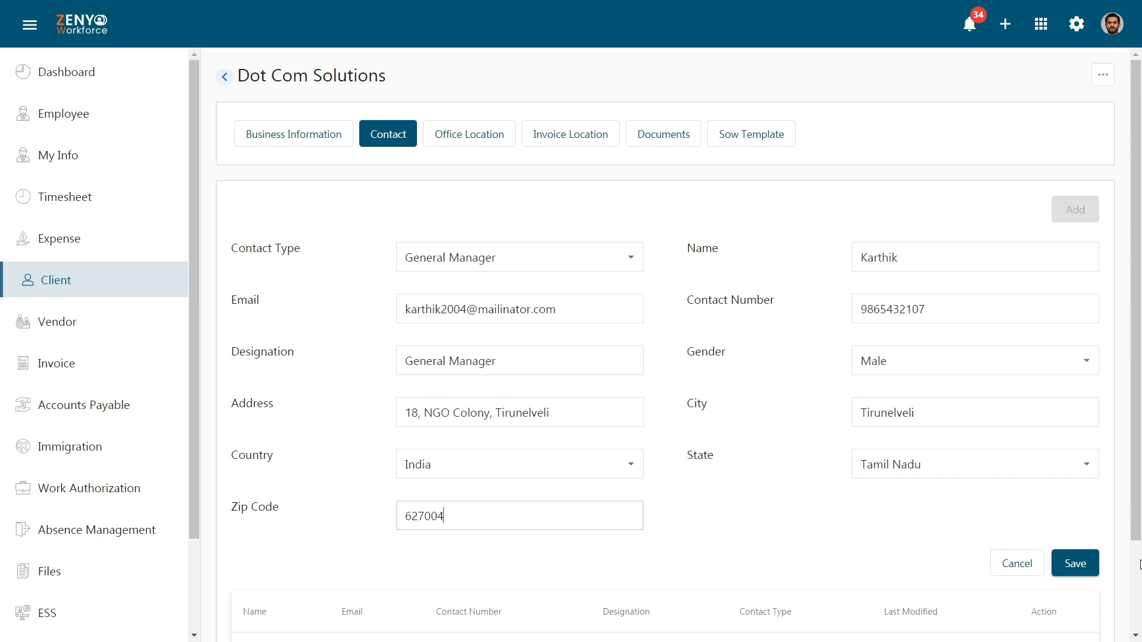
pyautogui.click(1082, 565)
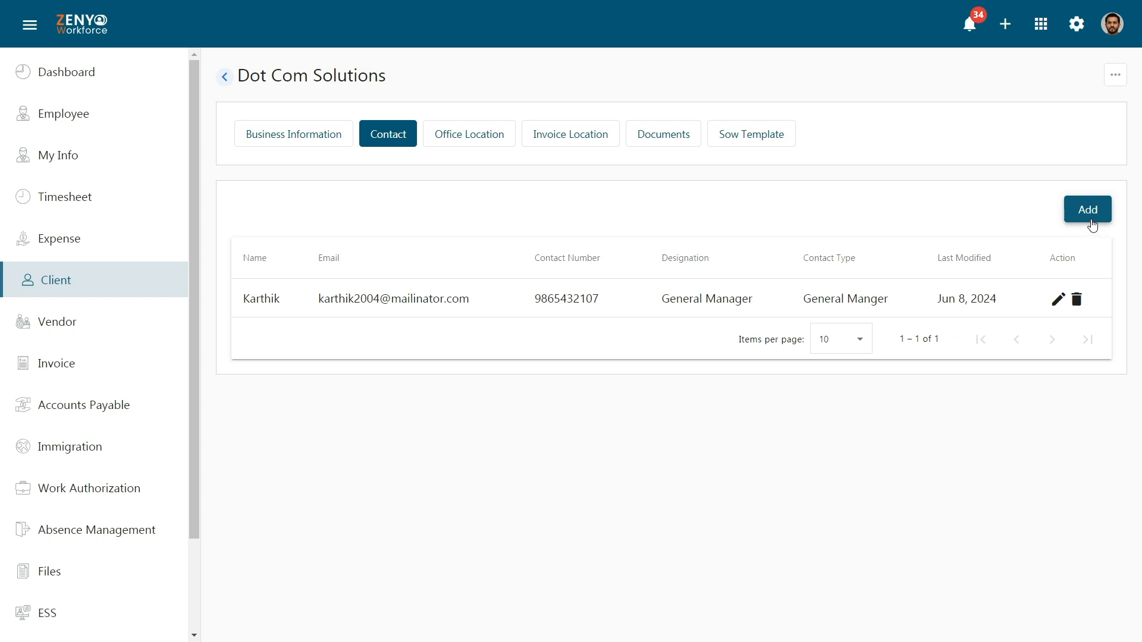
# Step: Start a new office location with branch name Tirunelveli, its street address and city Tirunelveli
pyautogui.click(480, 140)
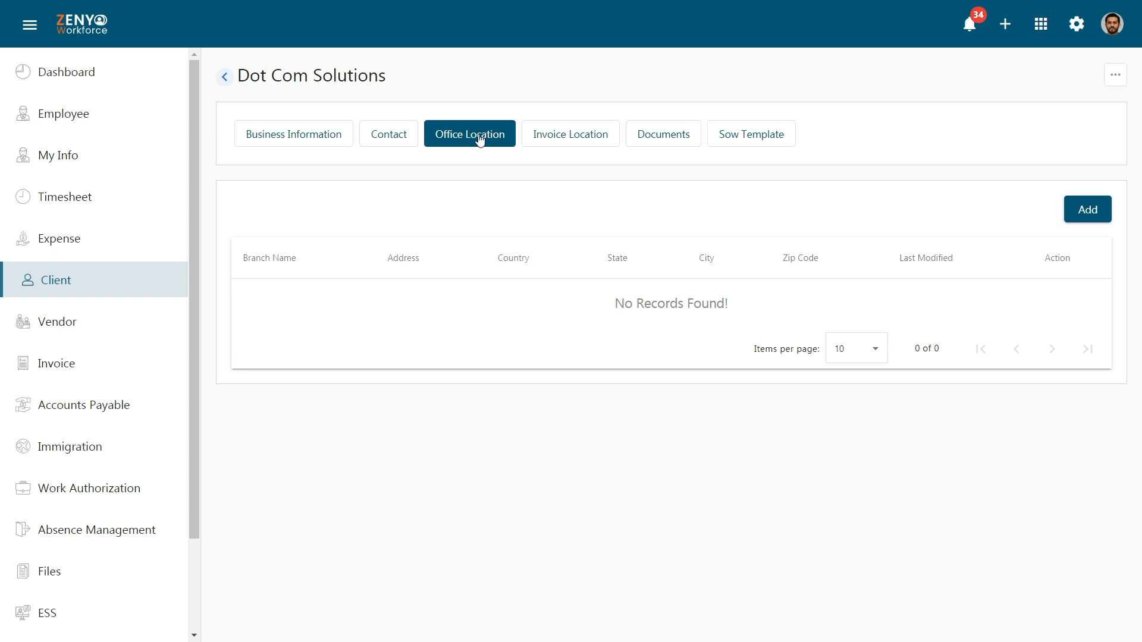
pyautogui.click(1102, 211)
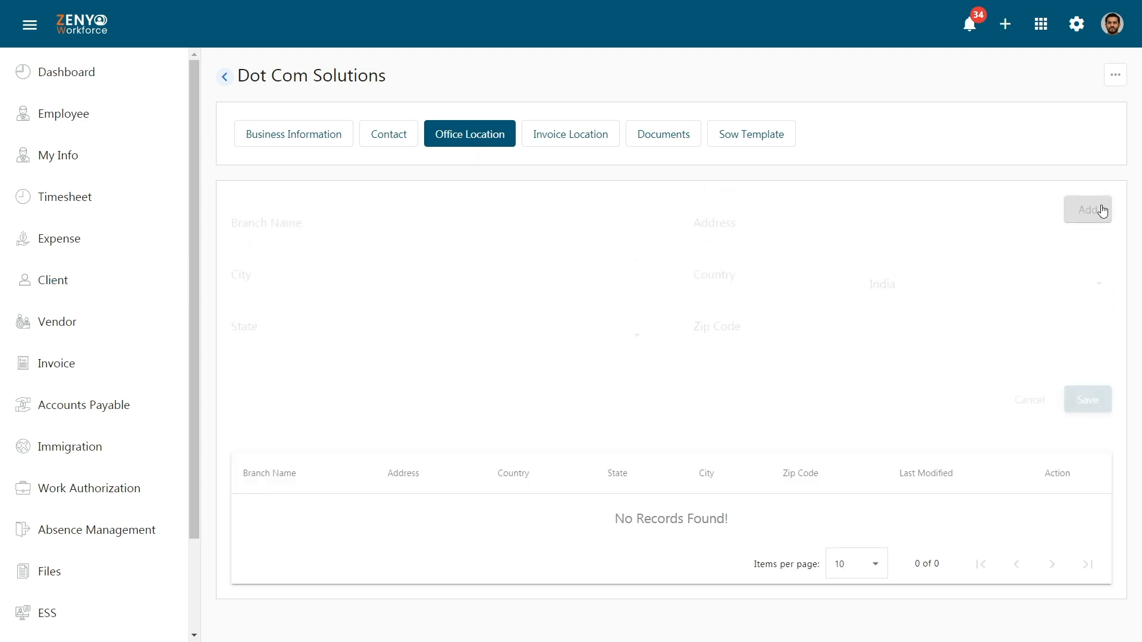
pyautogui.click(628, 259)
pyautogui.write('Tirunelveli')
pyautogui.click(1038, 253)
pyautogui.click(625, 313)
pyautogui.write('Tirunelve')
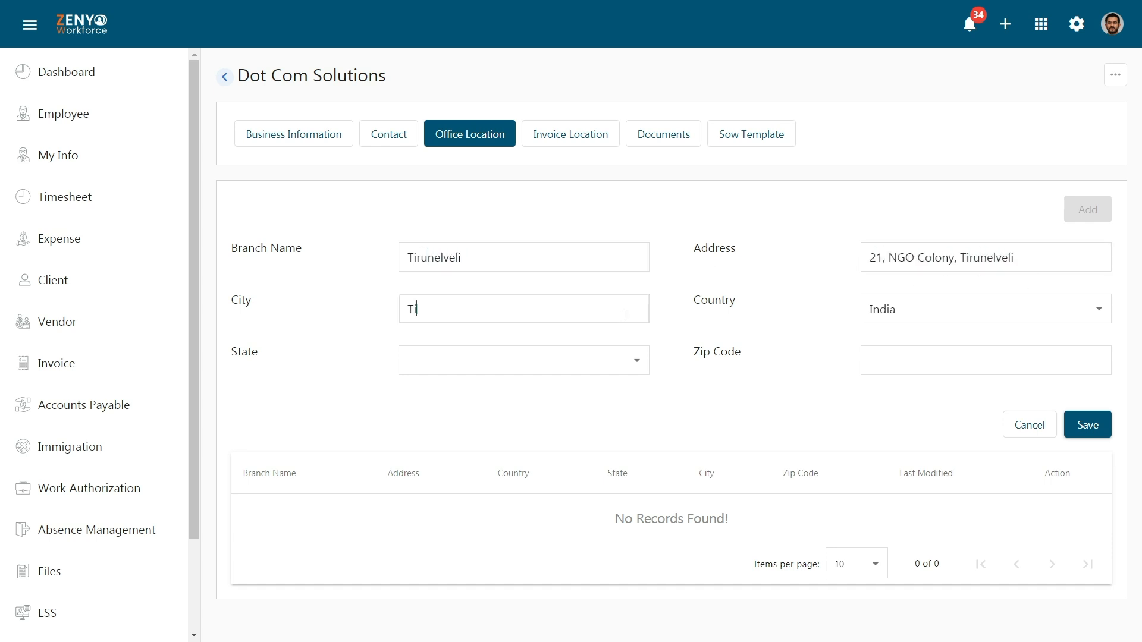
pyautogui.write('li')
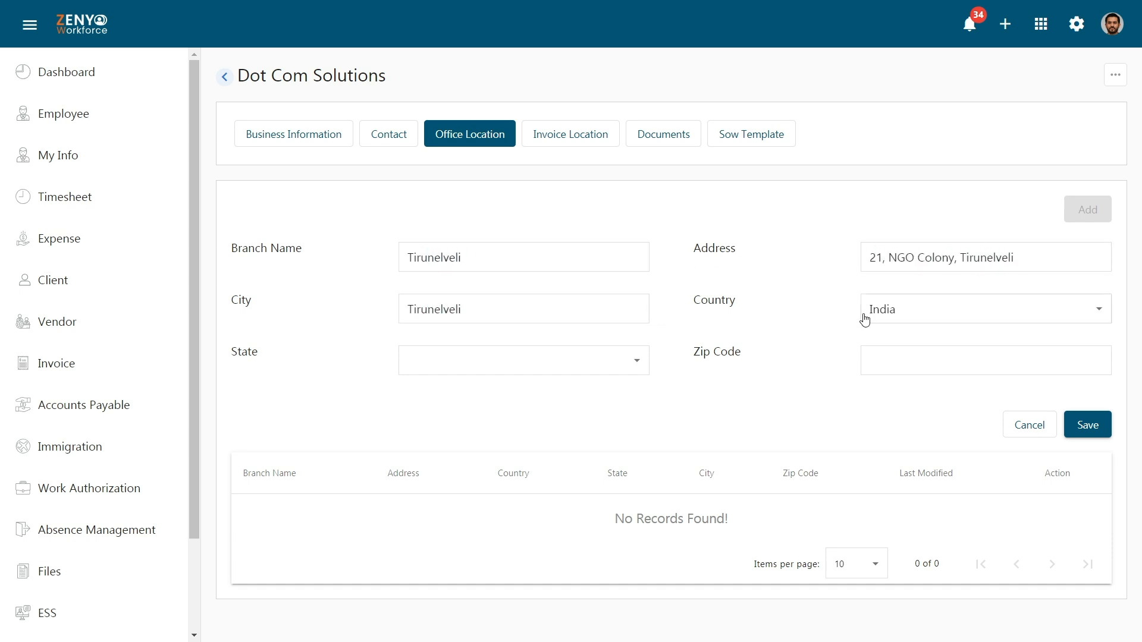
# Step: Choose Tamil Nadu as the state, enter the zip code and save the office location
pyautogui.click(601, 363)
pyautogui.scroll(-10, 592, 535)
pyautogui.click(591, 564)
pyautogui.click(957, 354)
pyautogui.write('627004')
pyautogui.click(1093, 427)
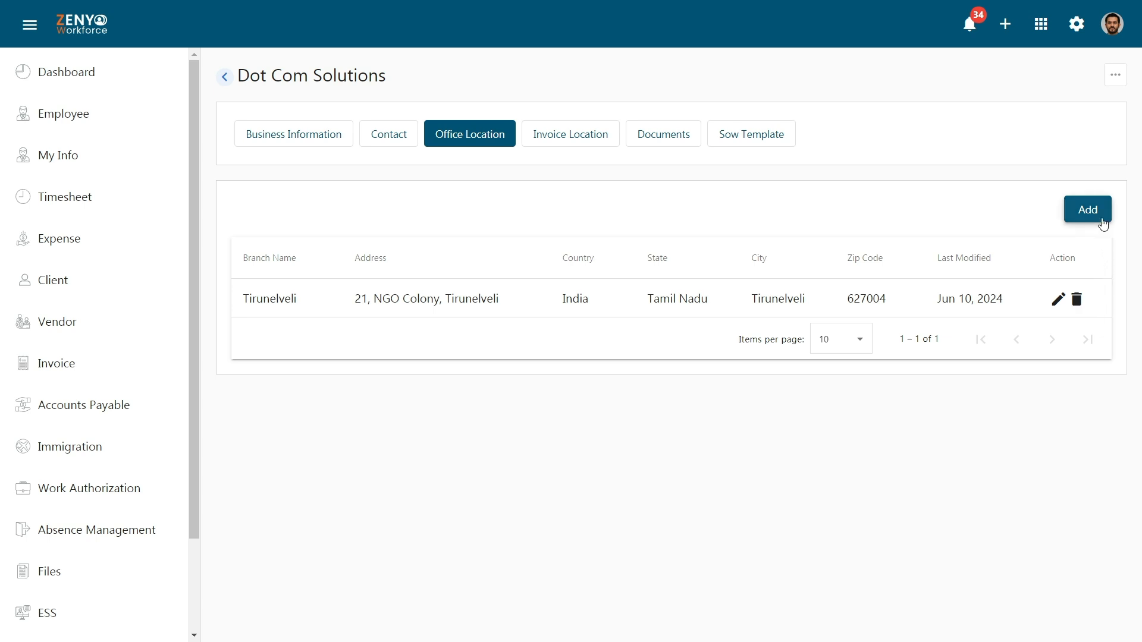
# Step: Enter the invoice location's name, street address and city Tirunelveli
pyautogui.click(605, 153)
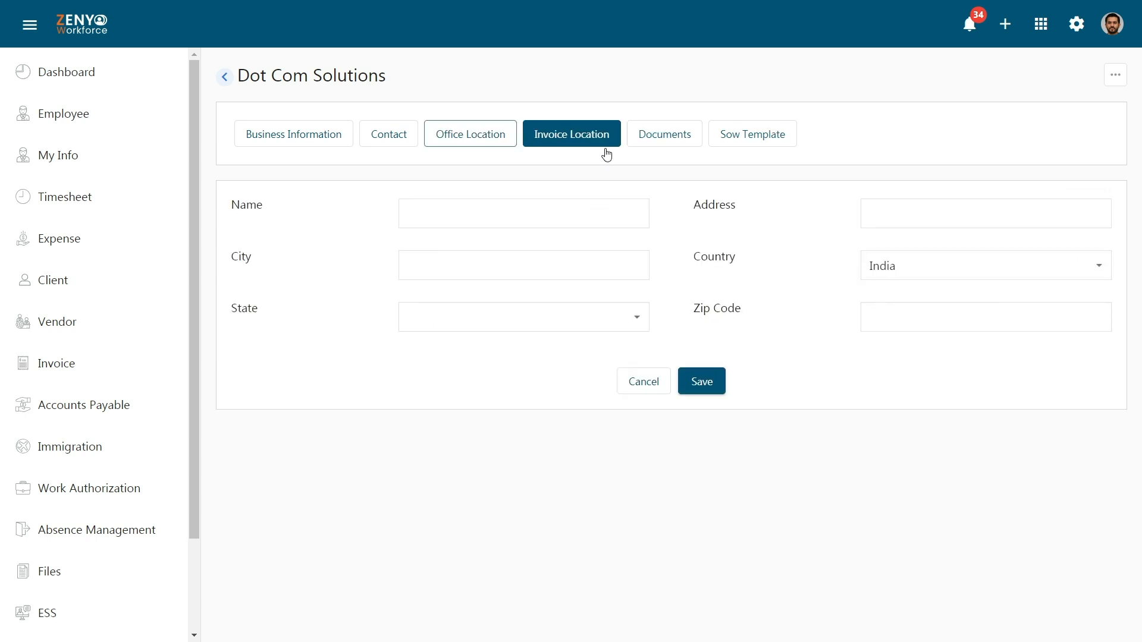
pyautogui.click(607, 213)
pyautogui.write('Karthik')
pyautogui.click(1024, 211)
pyautogui.click(629, 266)
pyautogui.write('Tirunelveli')
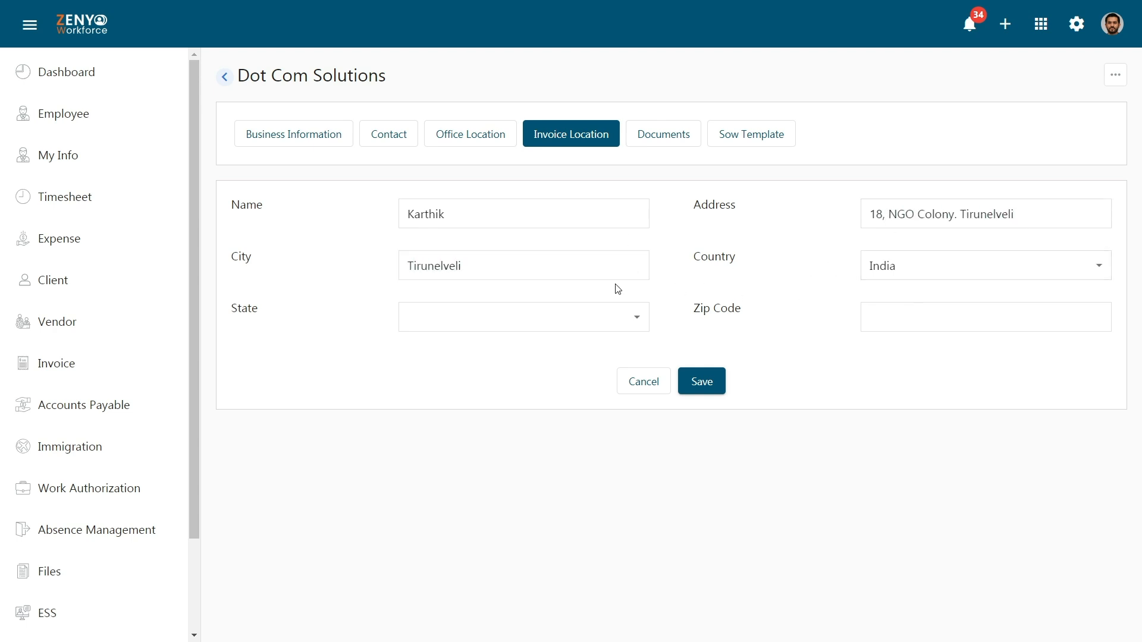
# Step: Choose Tamil Nadu, enter the zip code and save the invoice location
pyautogui.click(618, 317)
pyautogui.scroll(-5, 606, 407)
pyautogui.click(599, 515)
pyautogui.click(1021, 321)
pyautogui.write('627004')
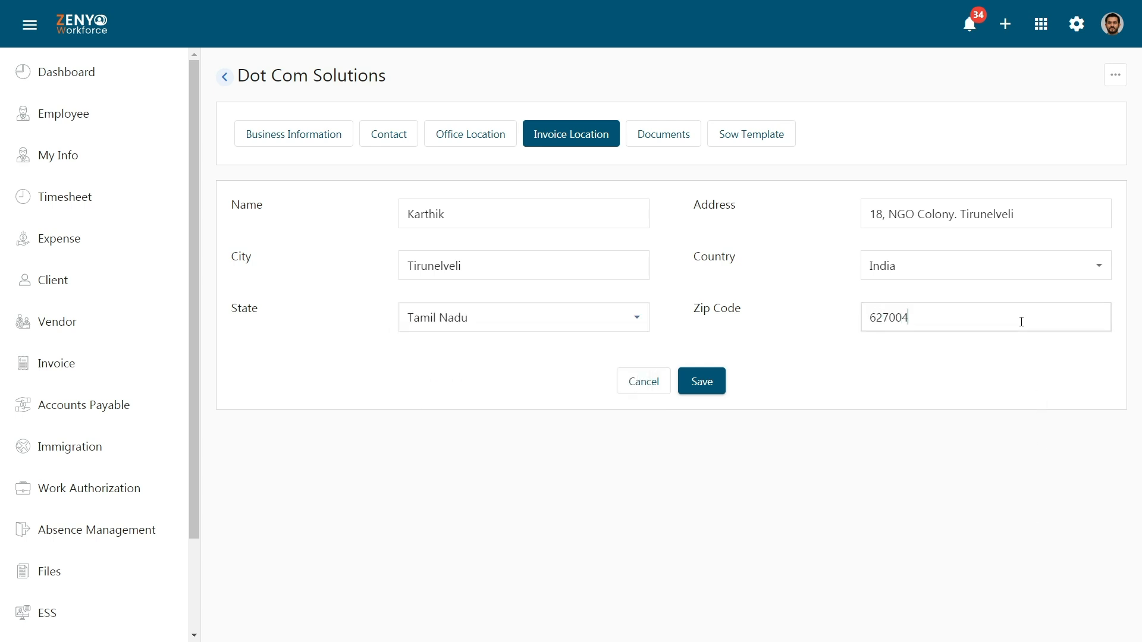
pyautogui.click(704, 386)
pyautogui.click(669, 142)
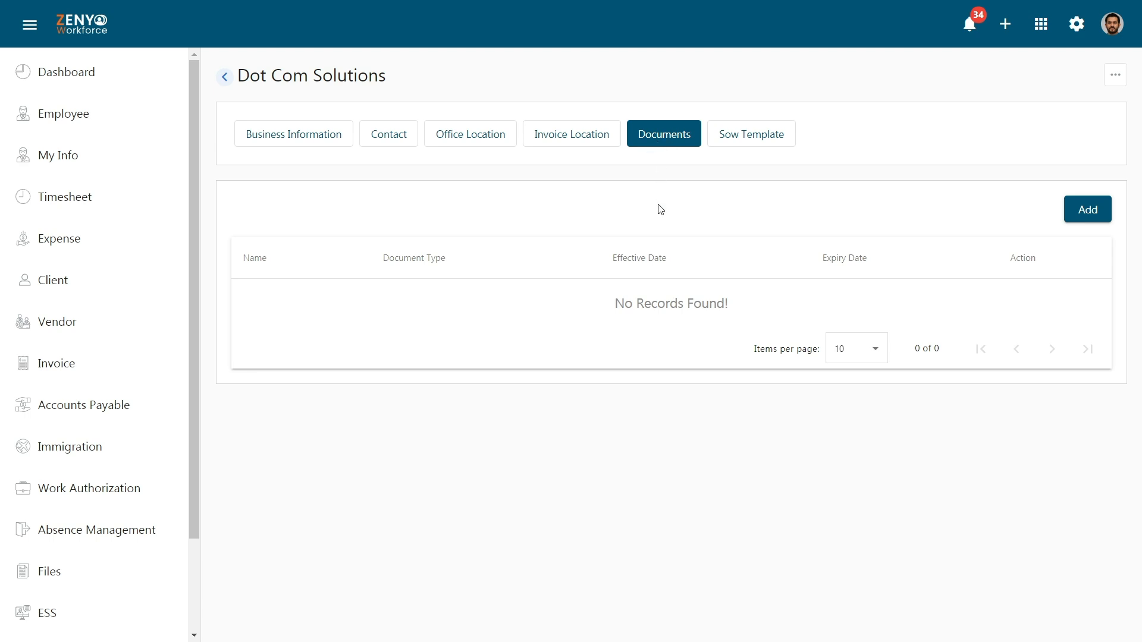
# Step: Start a new Management document named 'Administration Document' for Dot Com Solutions
pyautogui.click(1103, 216)
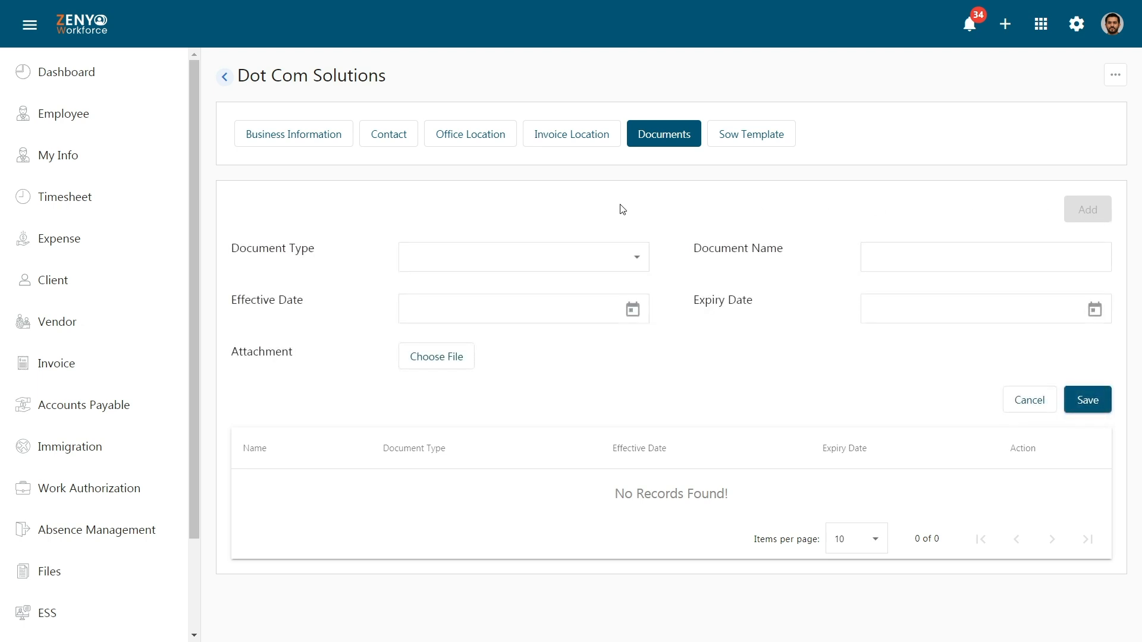
pyautogui.click(618, 263)
pyautogui.click(609, 355)
pyautogui.click(1074, 257)
pyautogui.write('Administration Document')
# Step: Date the document 10/06/2024 to 10/06/2025, save it, and view the SOW templates
pyautogui.click(607, 297)
pyautogui.write('10/06/2024')
pyautogui.click(983, 313)
pyautogui.write('10/06/2025')
pyautogui.press('Tab')
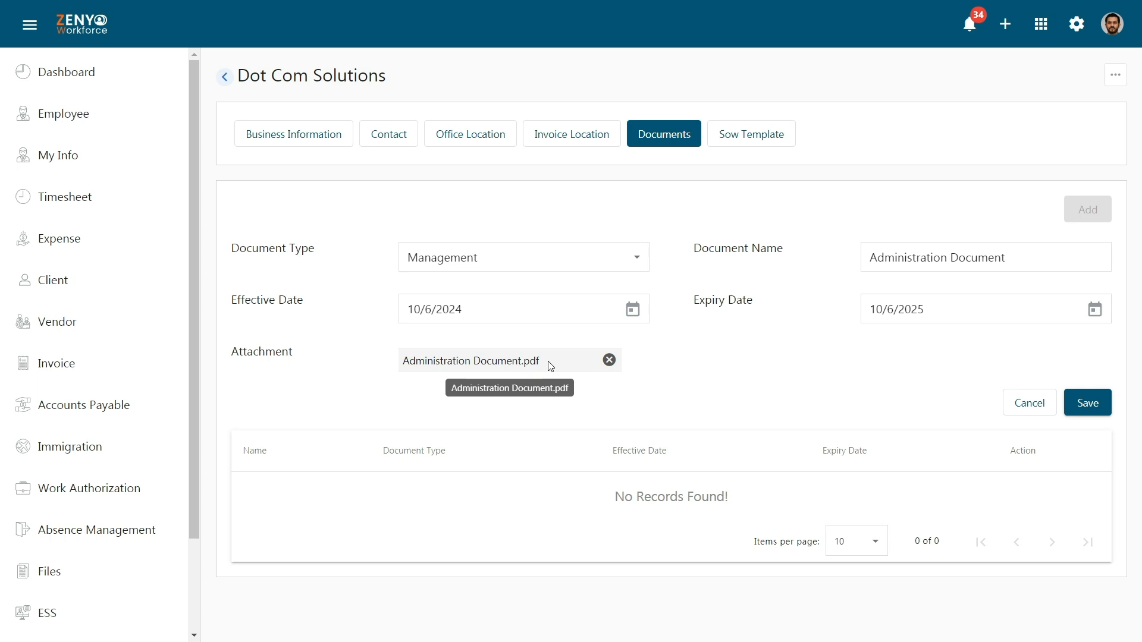
pyautogui.click(1088, 399)
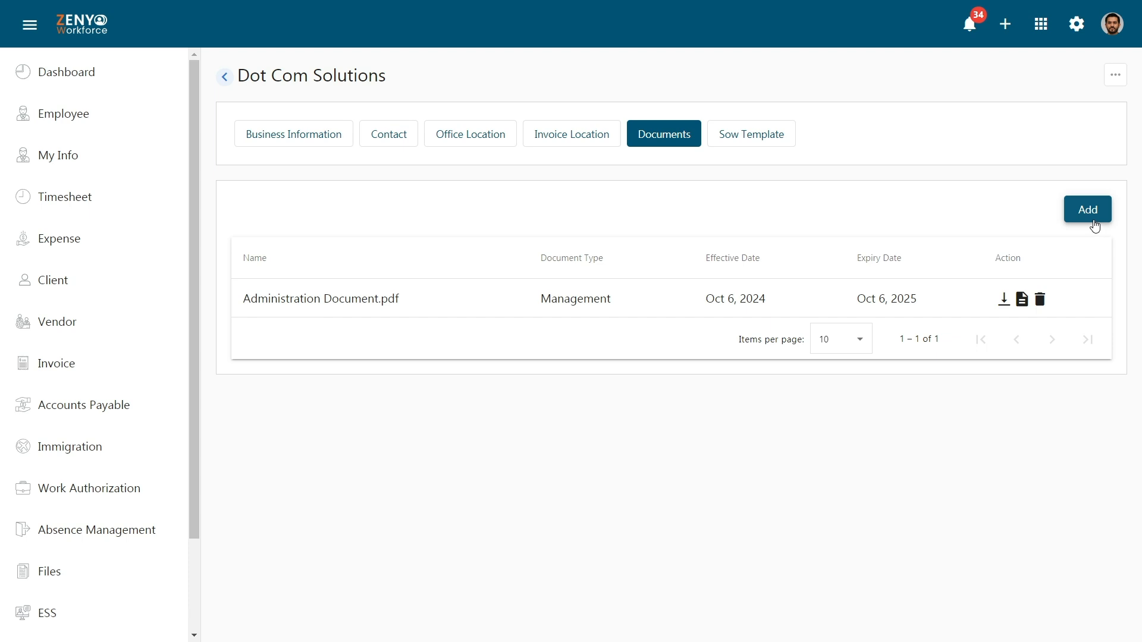
pyautogui.click(753, 142)
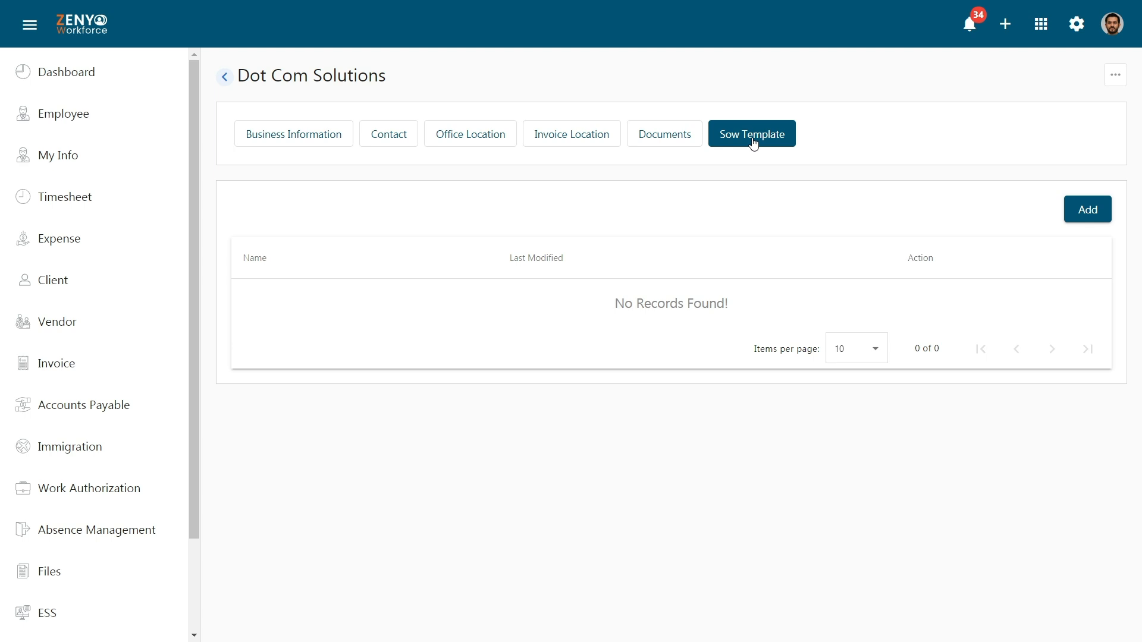
# Step: Save a new SOW template 'Administration Template' with Administration Template.docx attached
pyautogui.click(1101, 220)
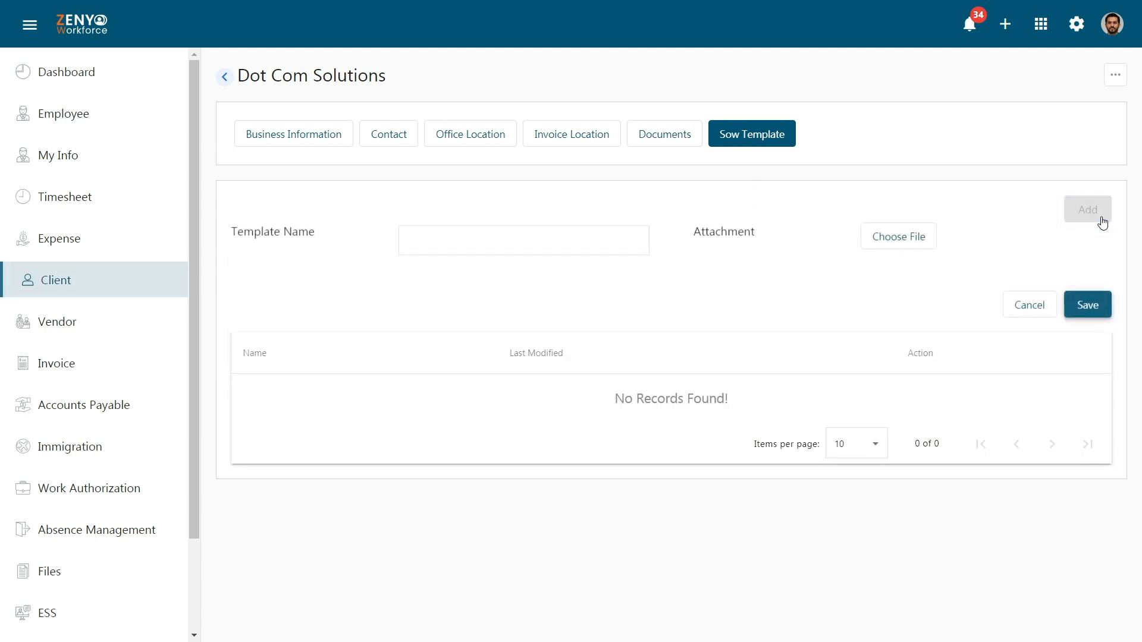
pyautogui.click(615, 246)
pyautogui.write('Administration')
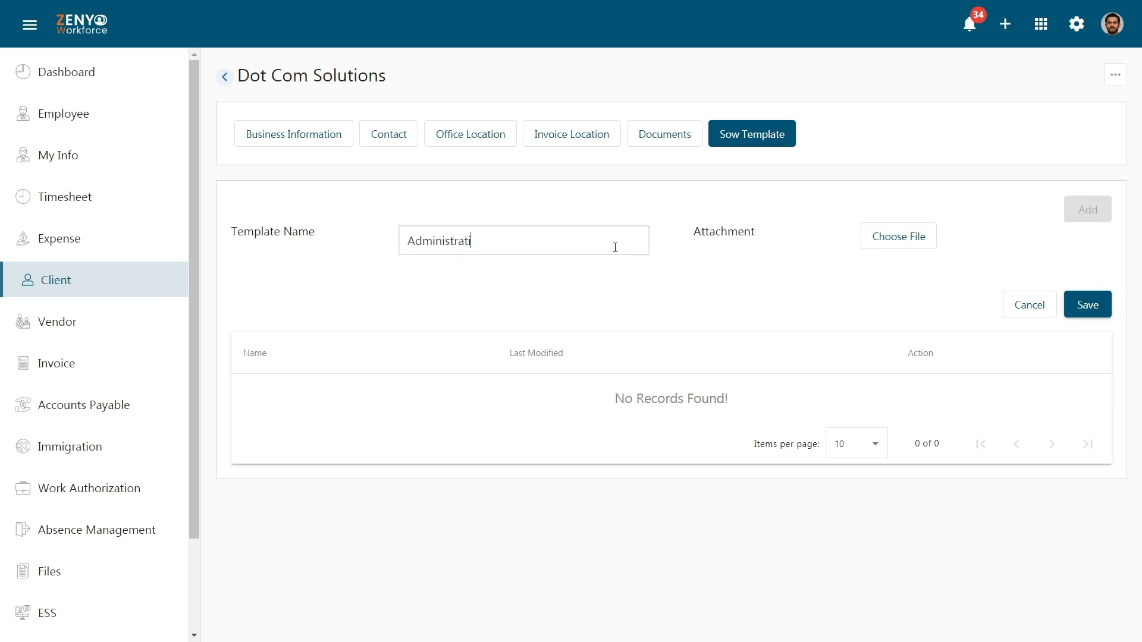
pyautogui.write(' Template')
pyautogui.click(912, 237)
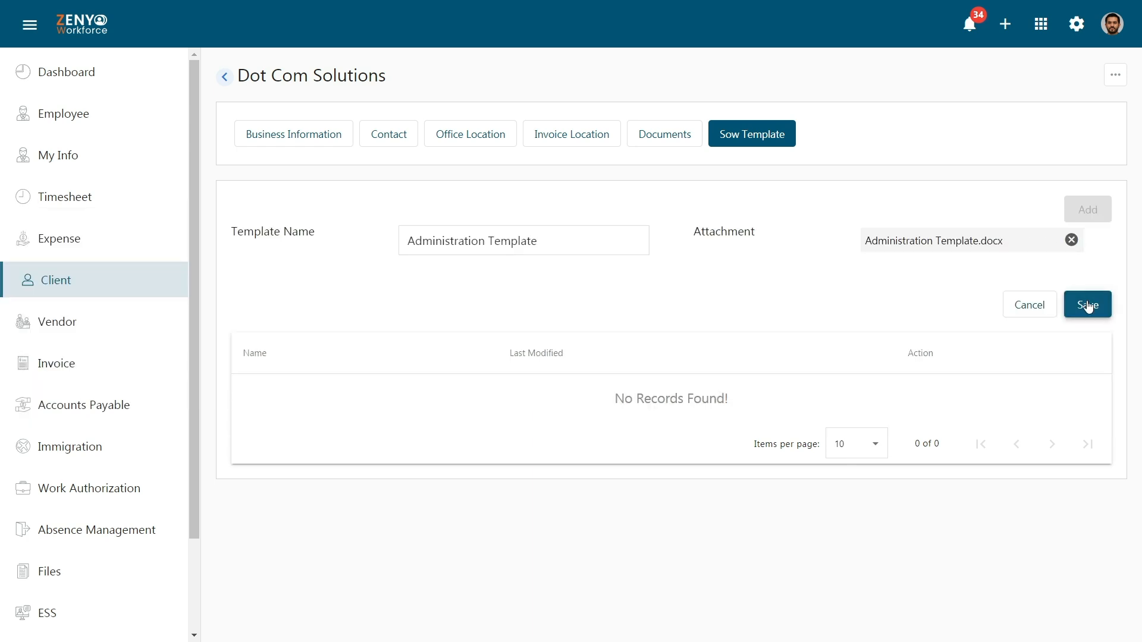
pyautogui.click(1088, 305)
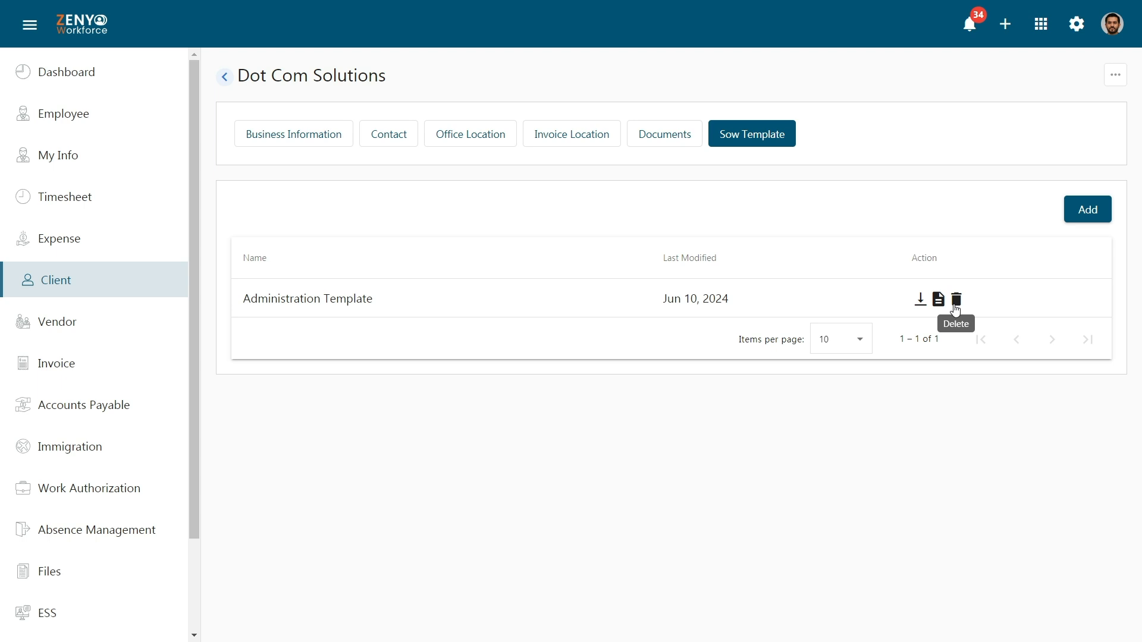
# Step: Move Dot Com Solutions to inactive and confirm
pyautogui.click(1116, 75)
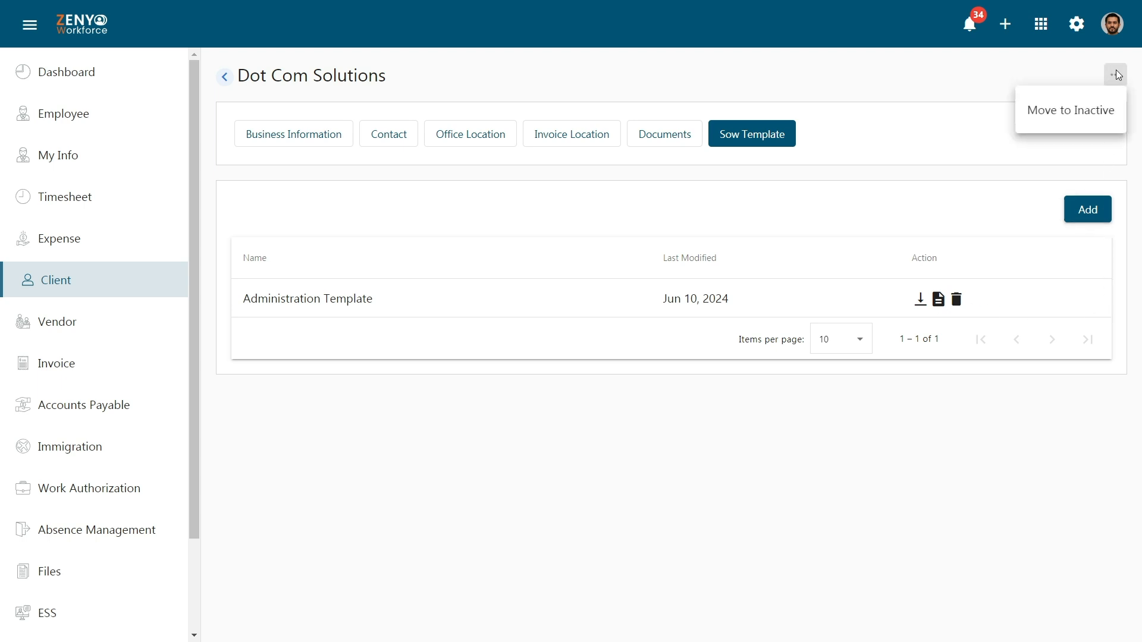
pyautogui.click(1117, 113)
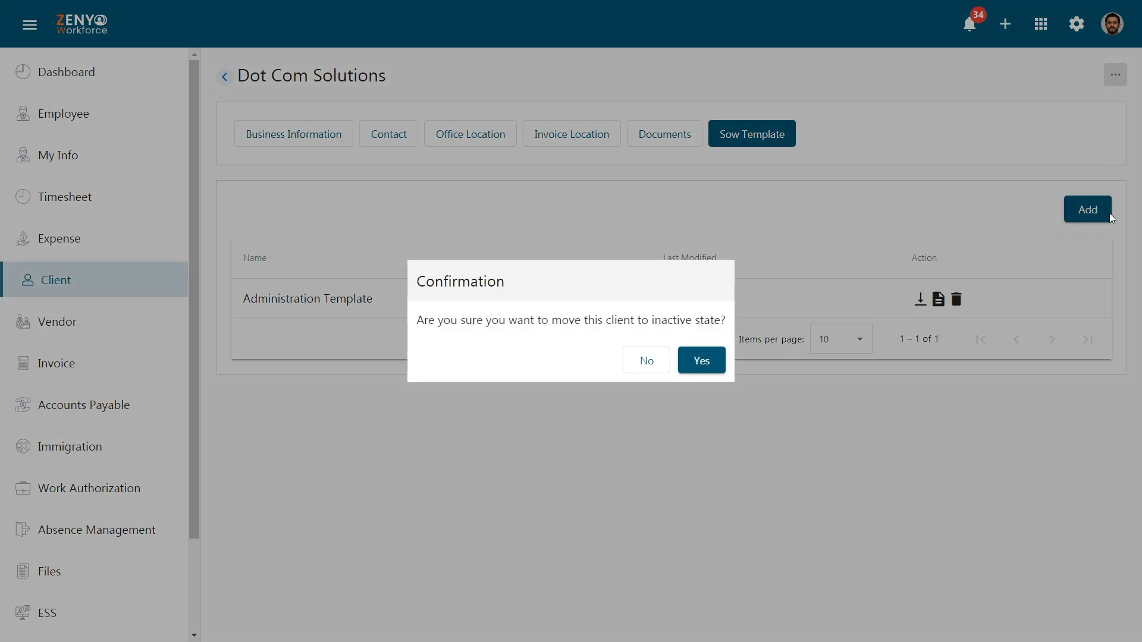
pyautogui.click(707, 360)
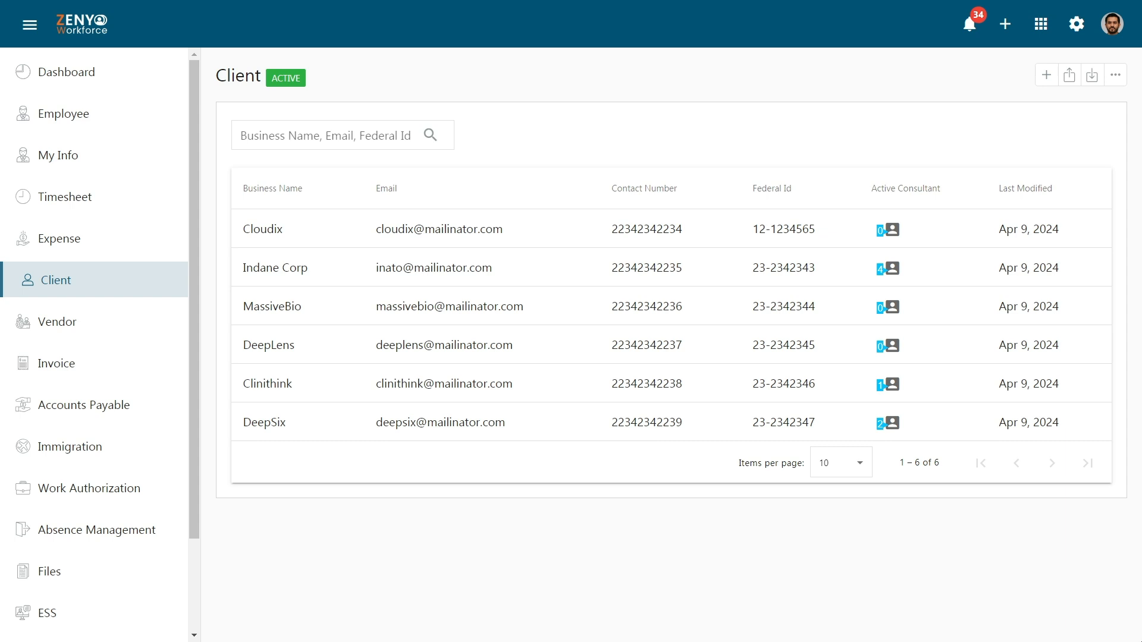
# Step: Find Dot Com Solutions under Inactive Clients and move it back to active
pyautogui.click(1115, 76)
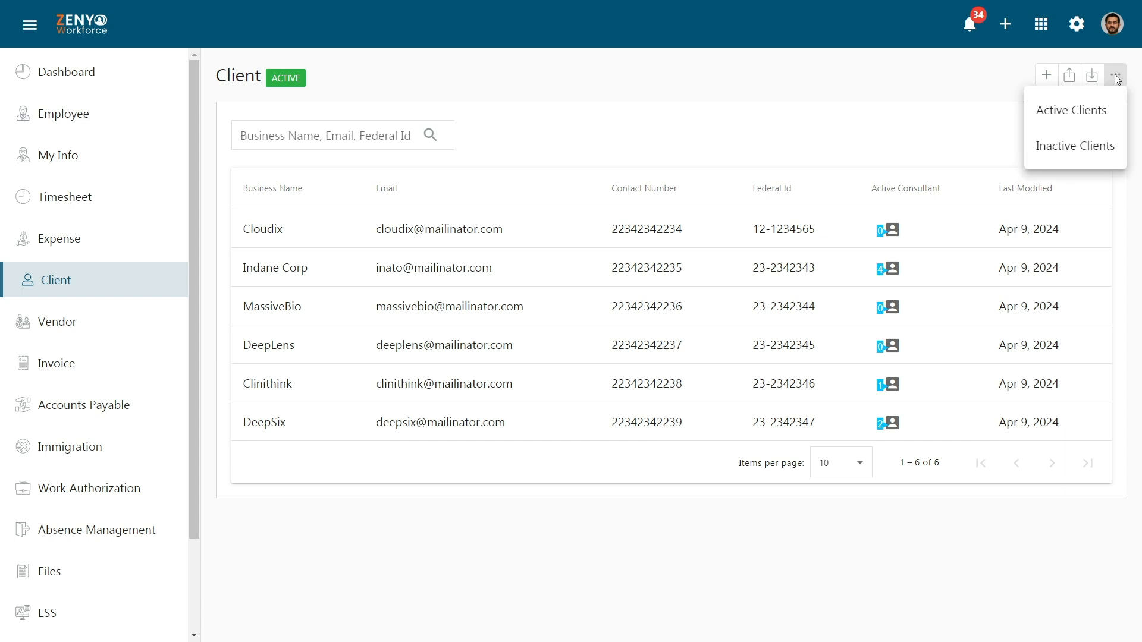
pyautogui.click(1110, 147)
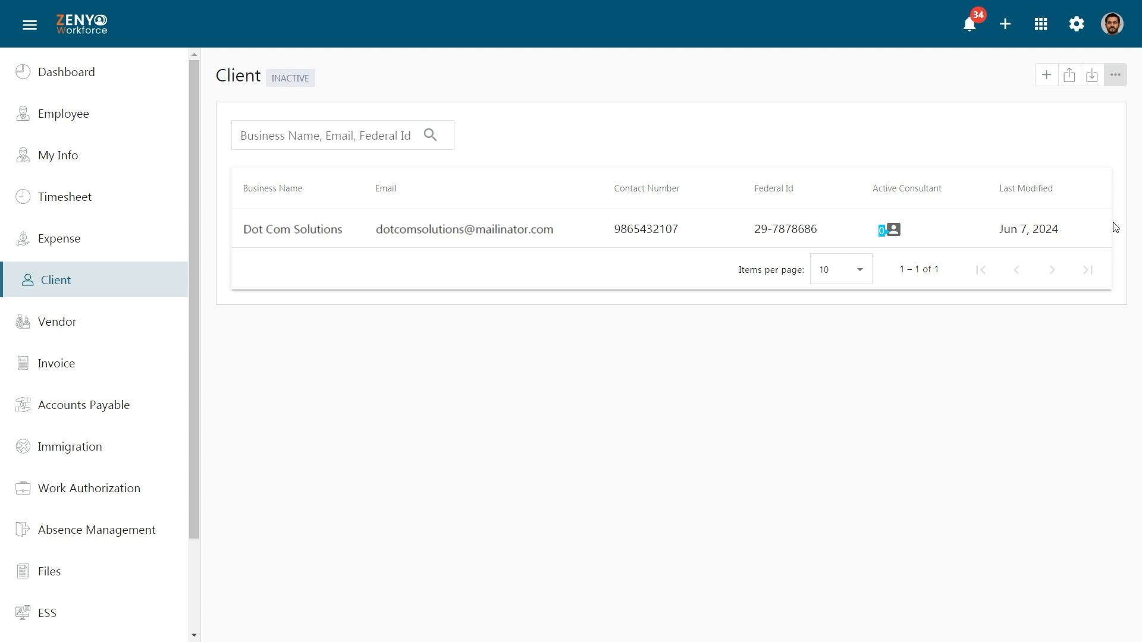
pyautogui.click(1054, 233)
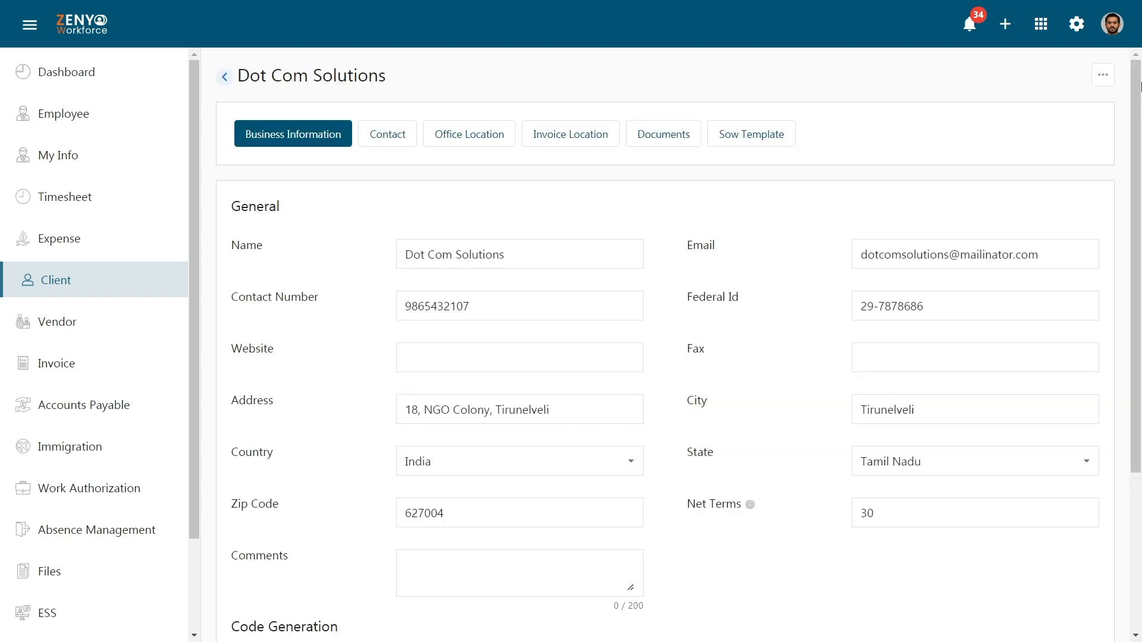
pyautogui.click(1108, 86)
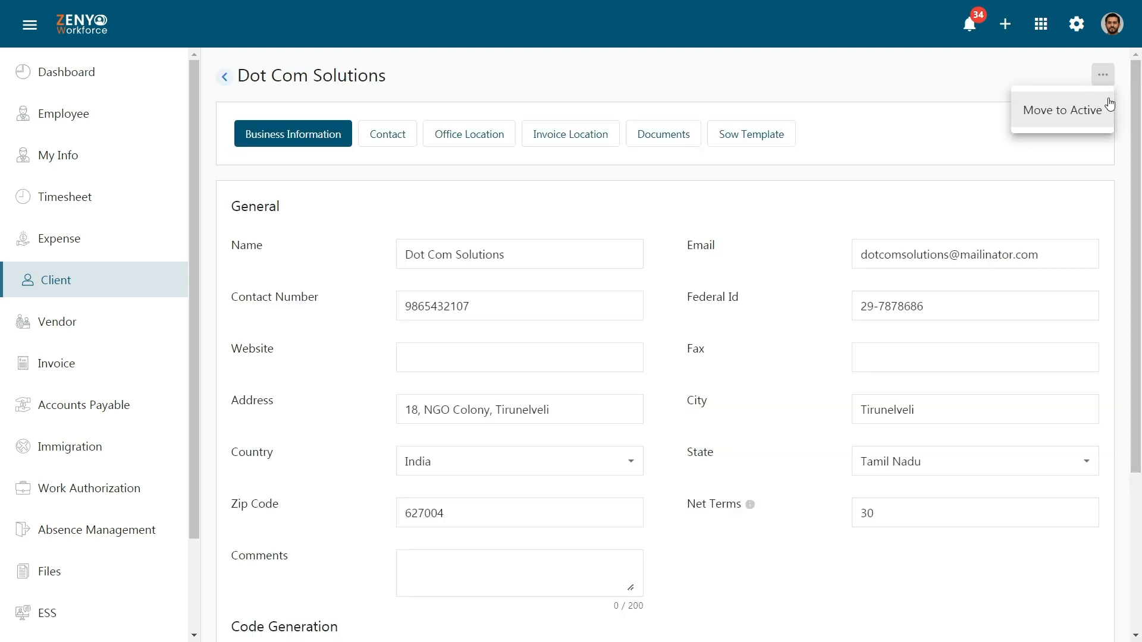
pyautogui.click(1062, 110)
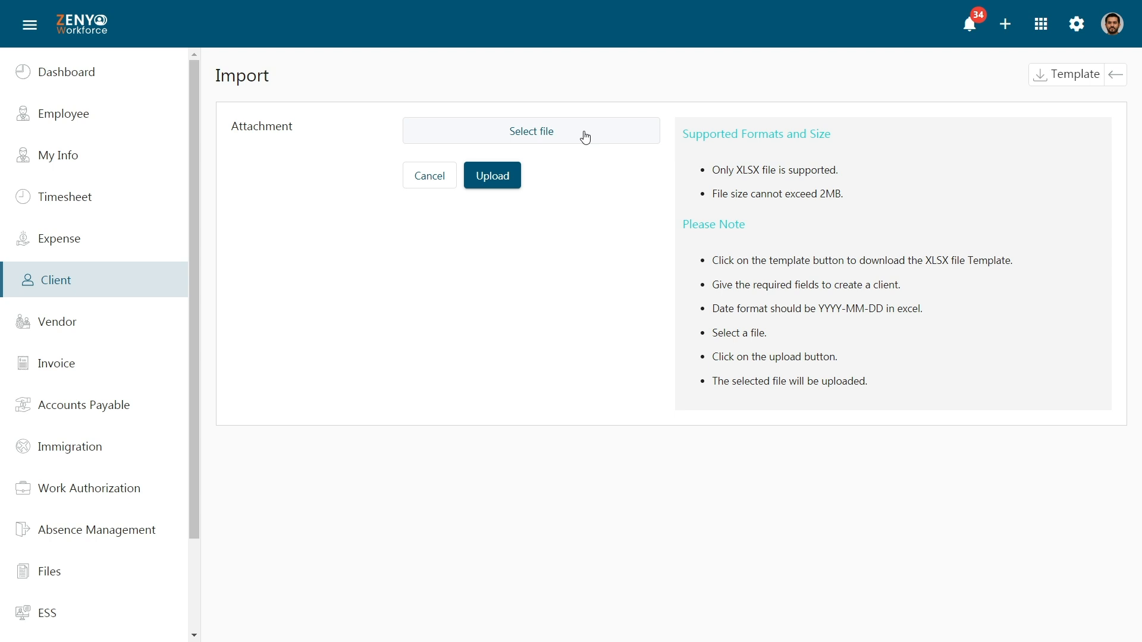
# Step: Download the XLSX import template and upload Client_List.xlsx
pyautogui.click(1073, 81)
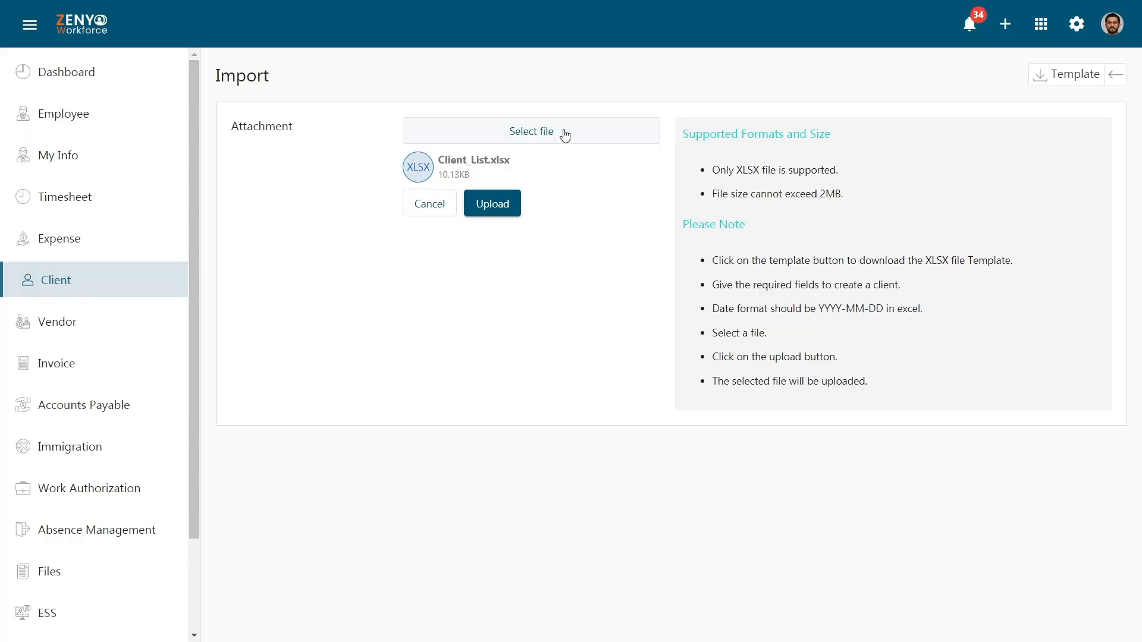
pyautogui.click(511, 207)
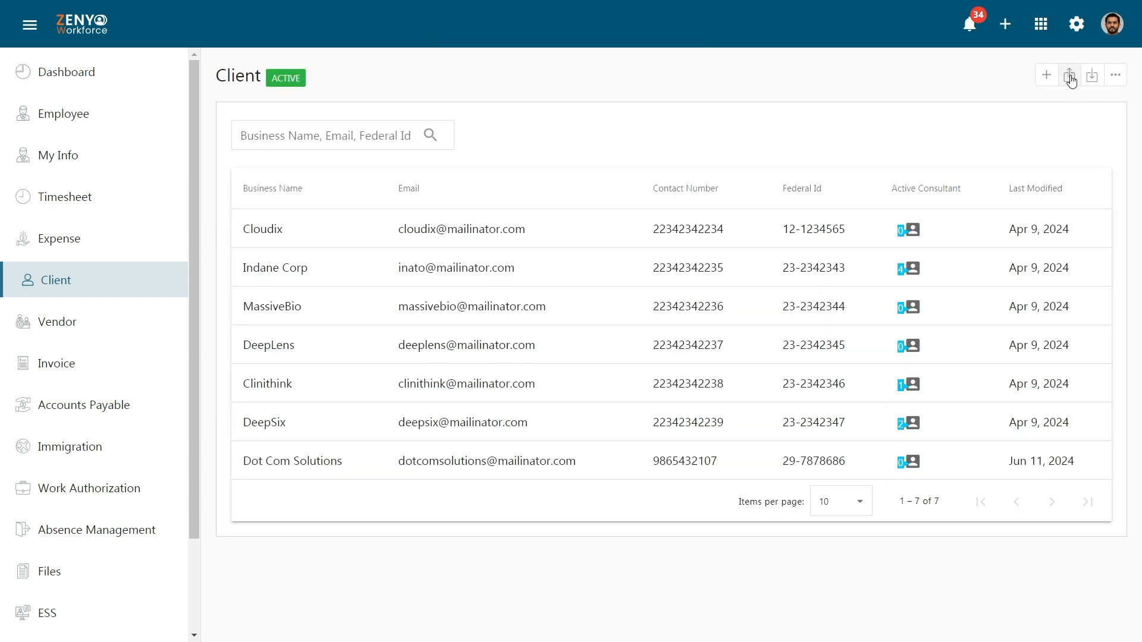
# Step: Set the client export to XLSX with every field selected
pyautogui.click(1069, 77)
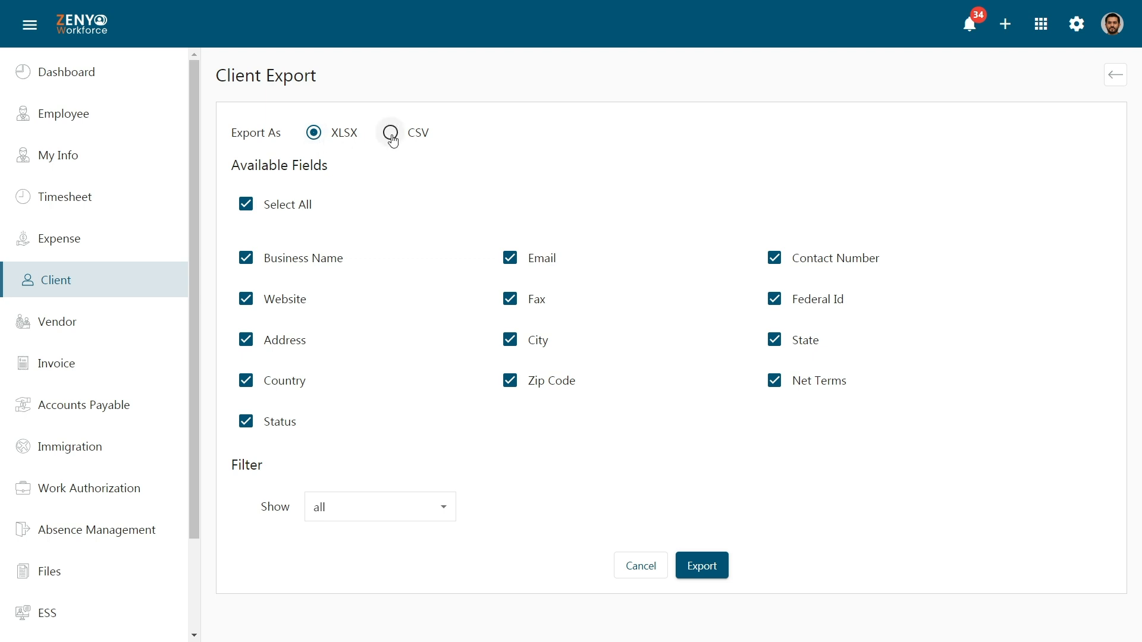
pyautogui.click(245, 204)
pyautogui.click(246, 258)
pyautogui.click(510, 257)
pyautogui.click(774, 257)
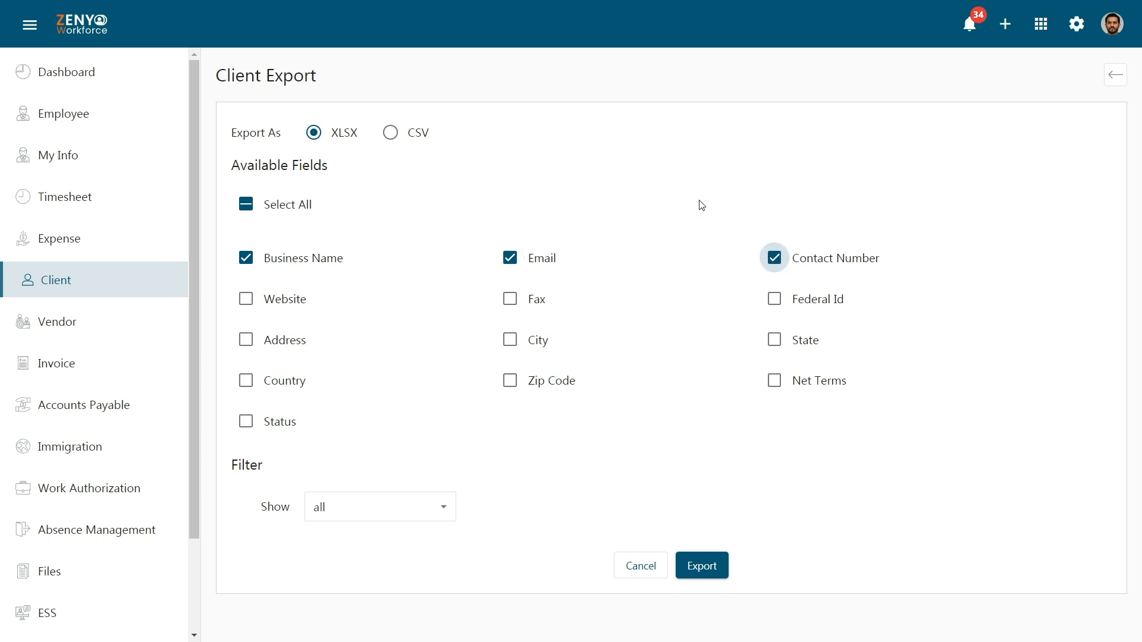
pyautogui.click(253, 210)
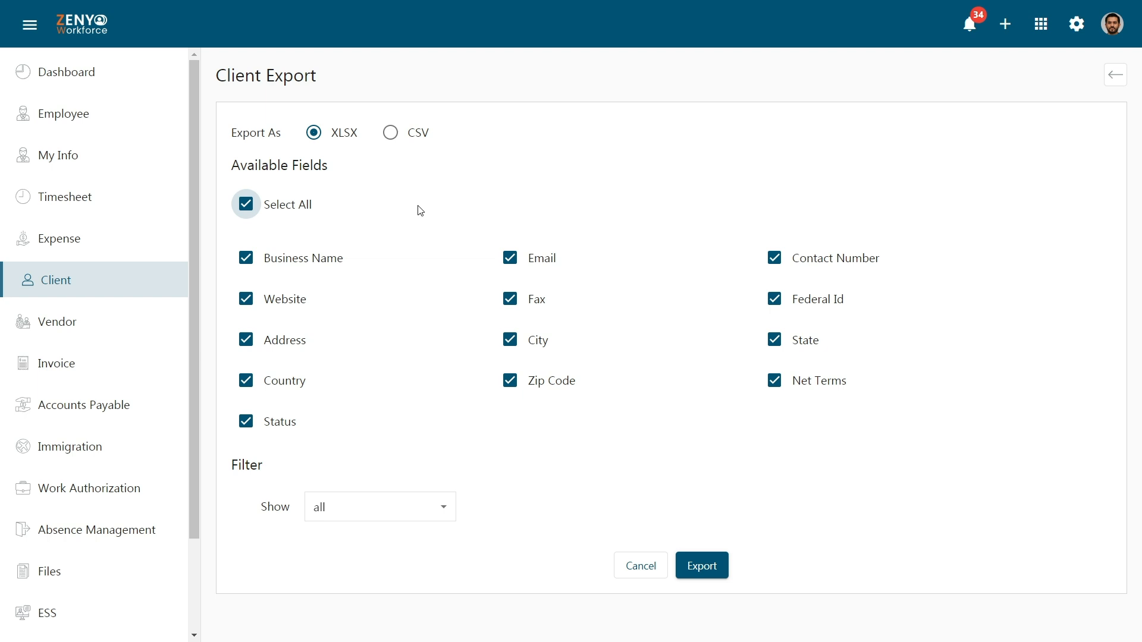
# Step: Limit the export to only clients matching conditions such as Business Name
pyautogui.click(406, 510)
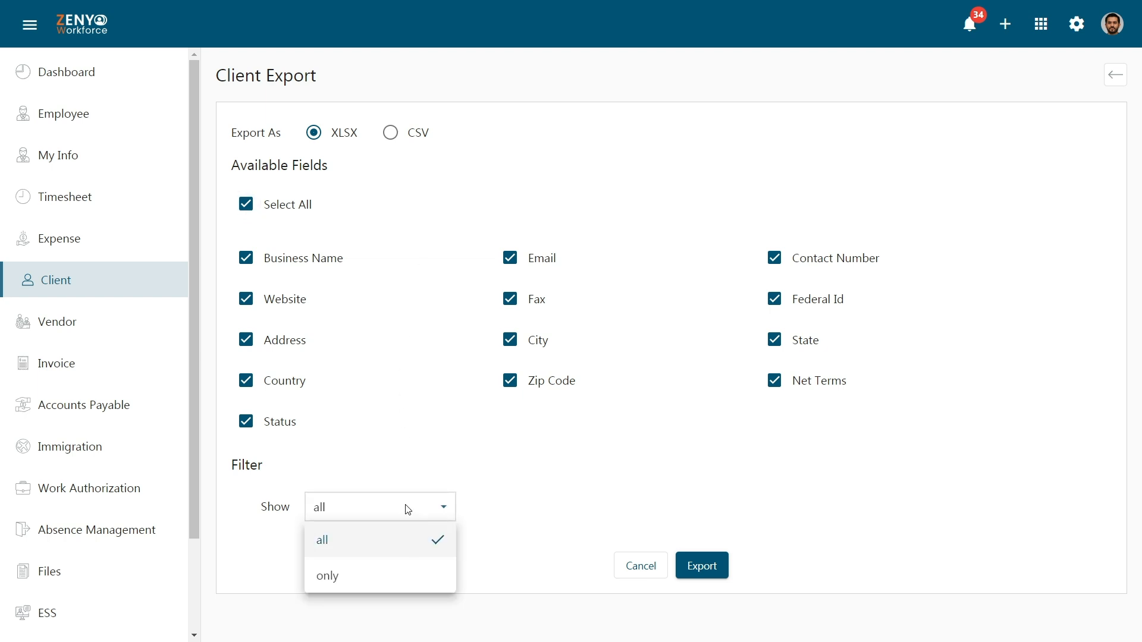
pyautogui.click(400, 583)
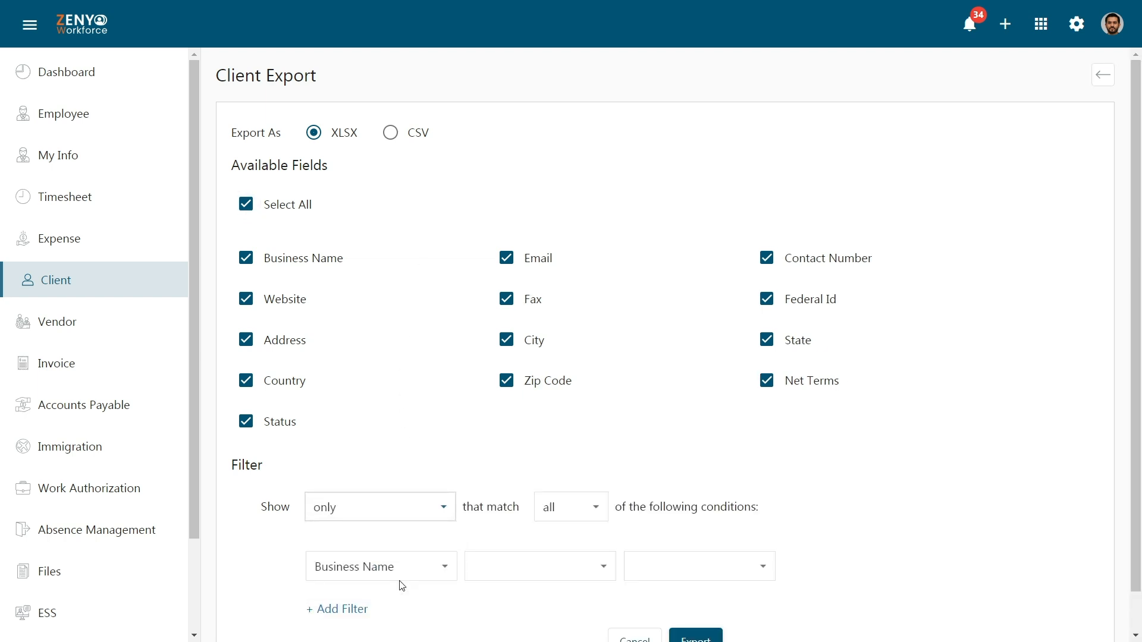
pyautogui.scroll(-1, 402, 586)
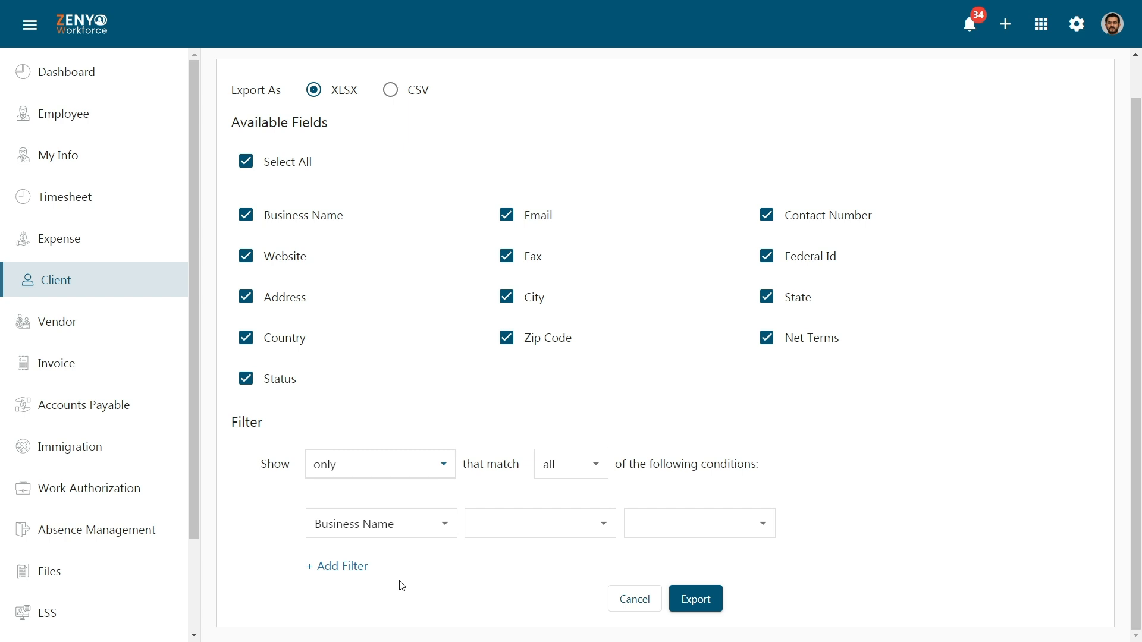